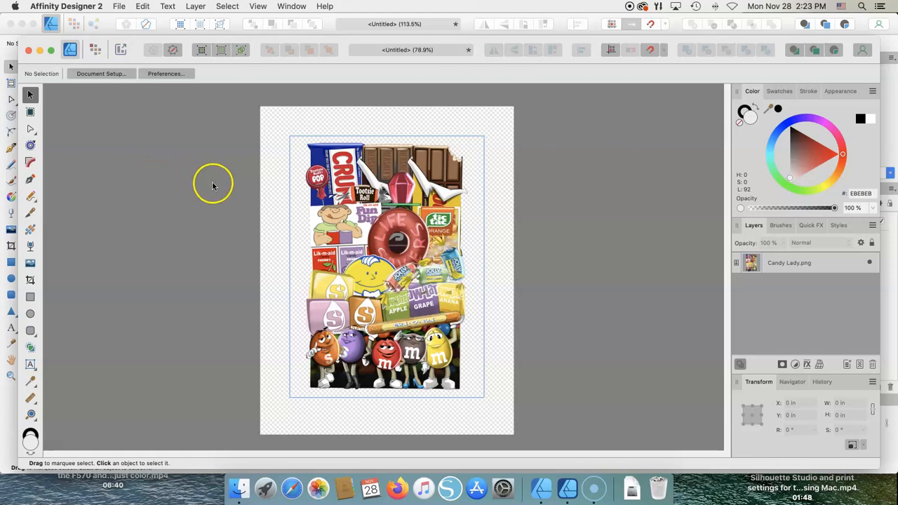
Step: Start a new print document from the Letter 8.5 × 11 in preset with a transparent background
left_click(118, 7)
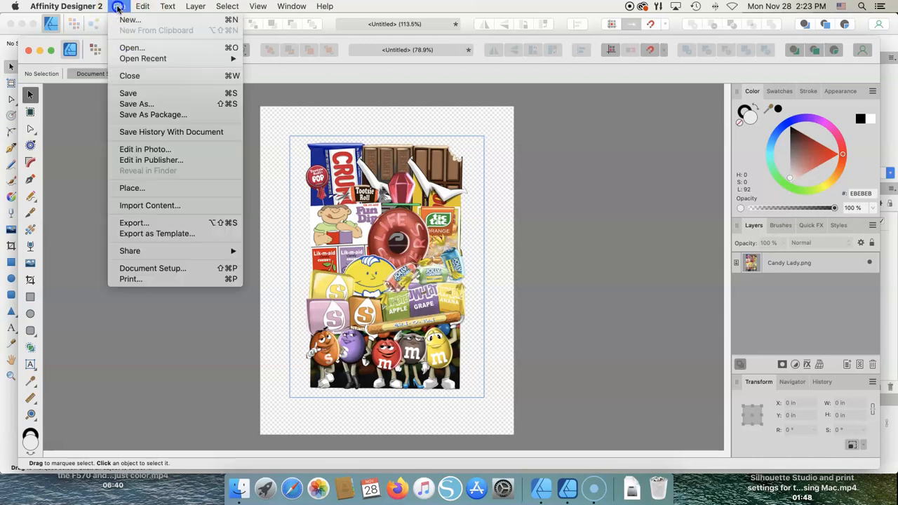
left_click(127, 21)
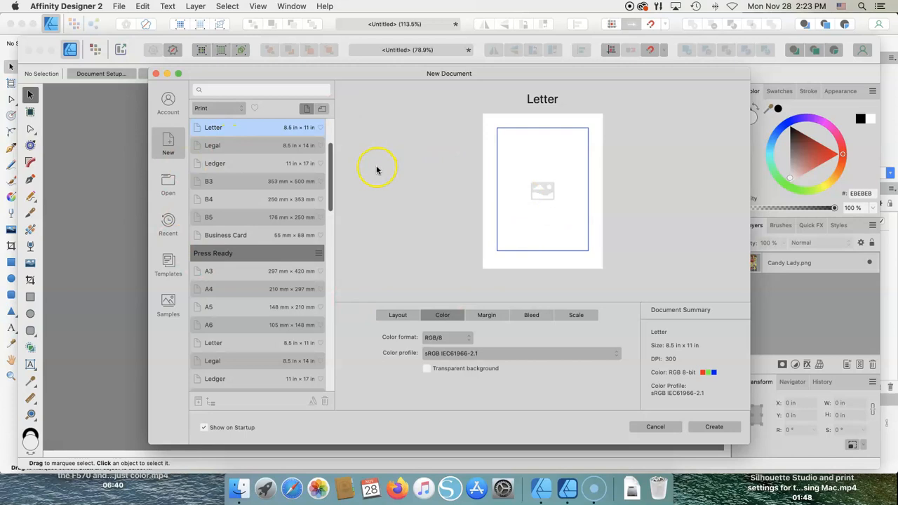
left_click(221, 129)
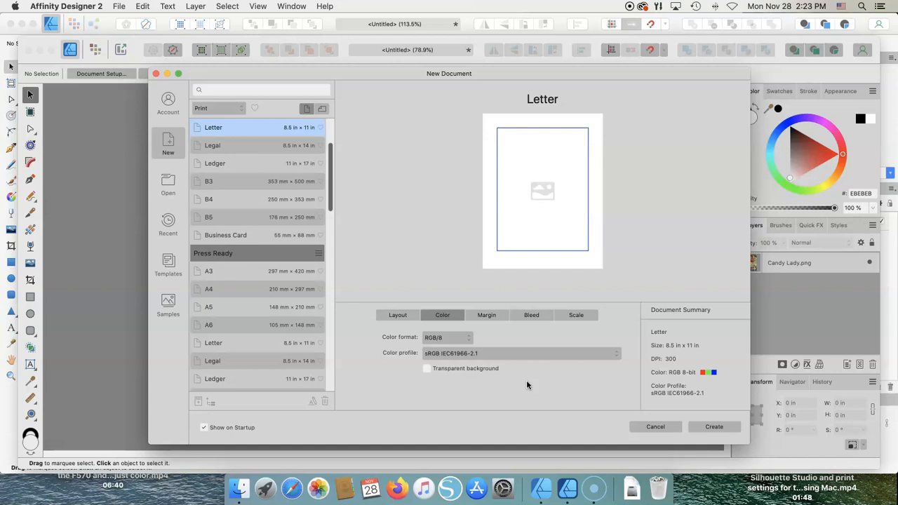
left_click(428, 369)
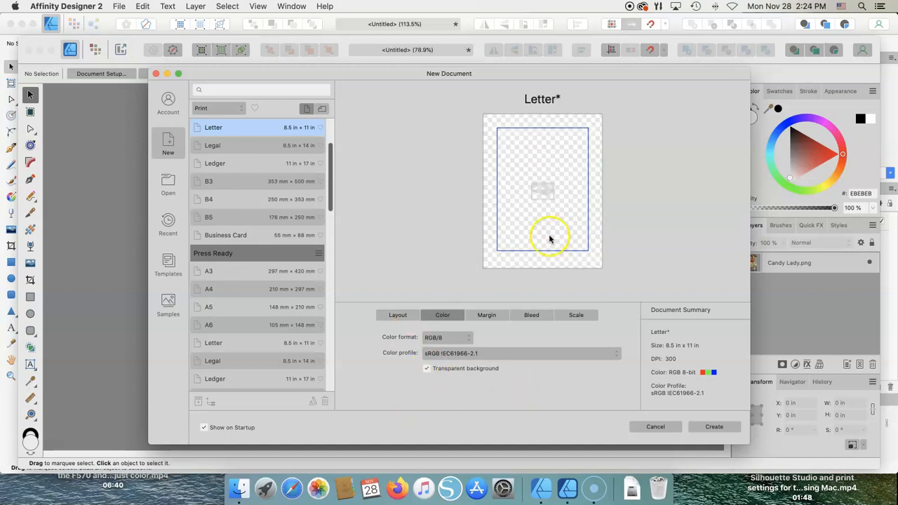
left_click(427, 369)
left_click(428, 370)
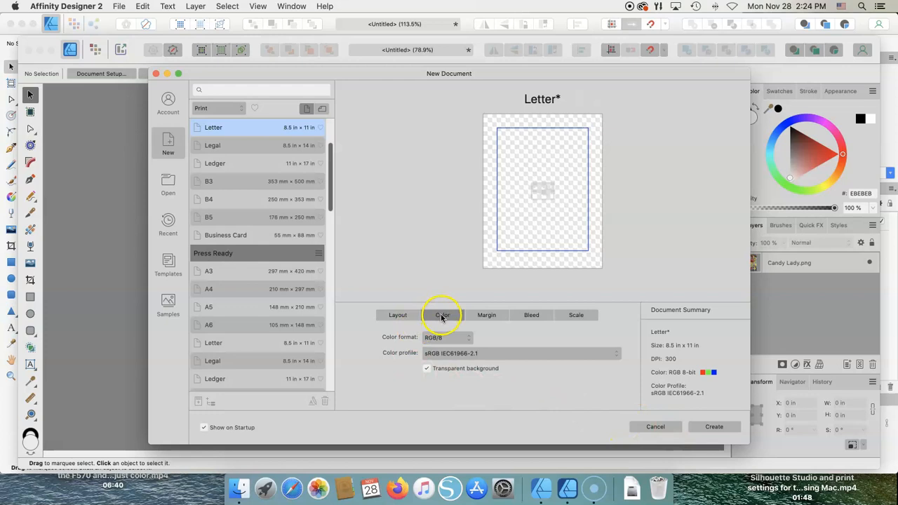
Step: Turn off the margins for the new Letter document and create it
left_click(395, 316)
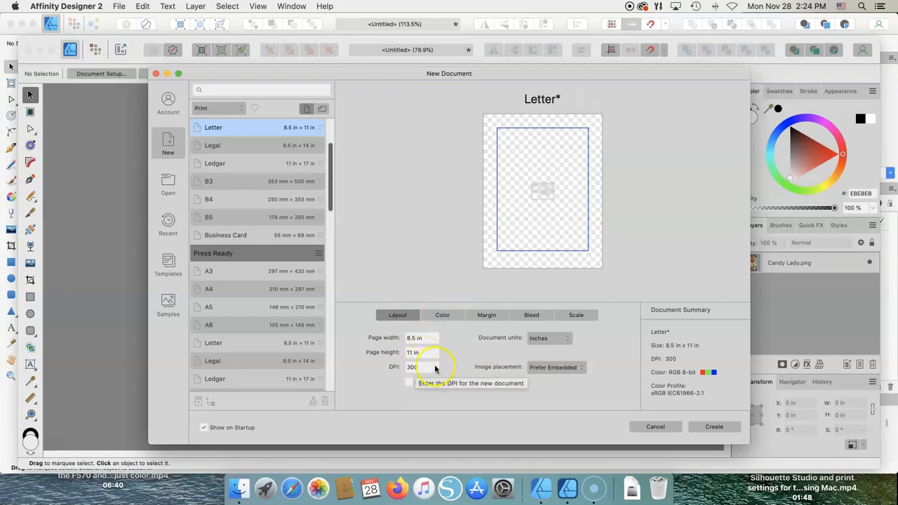
left_click(441, 317)
left_click(486, 316)
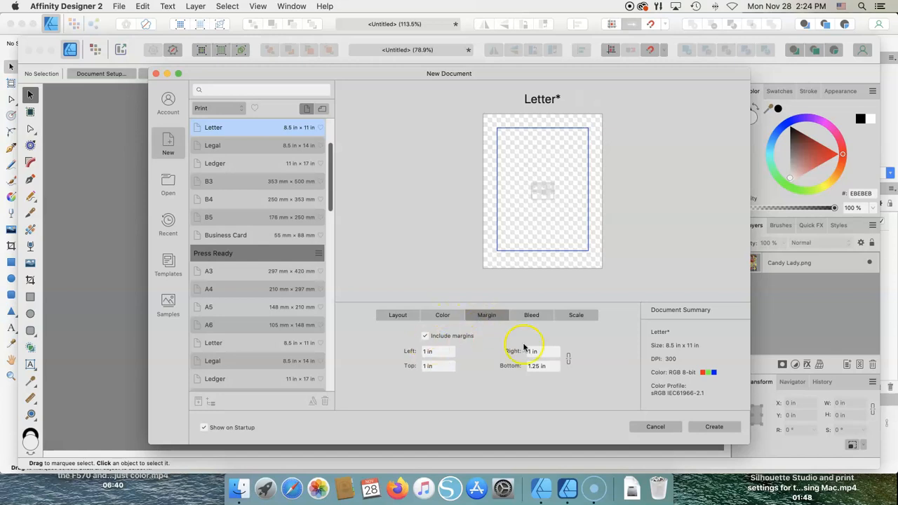
left_click(426, 337)
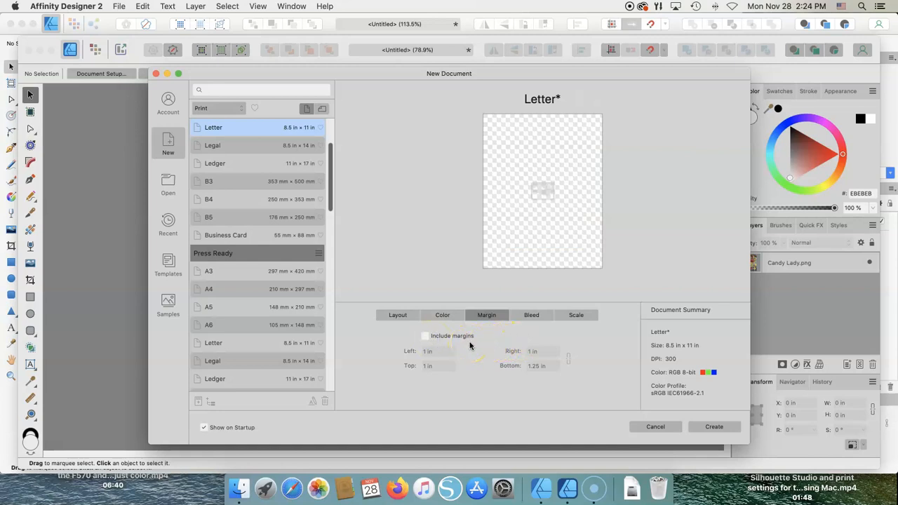
left_click(425, 336)
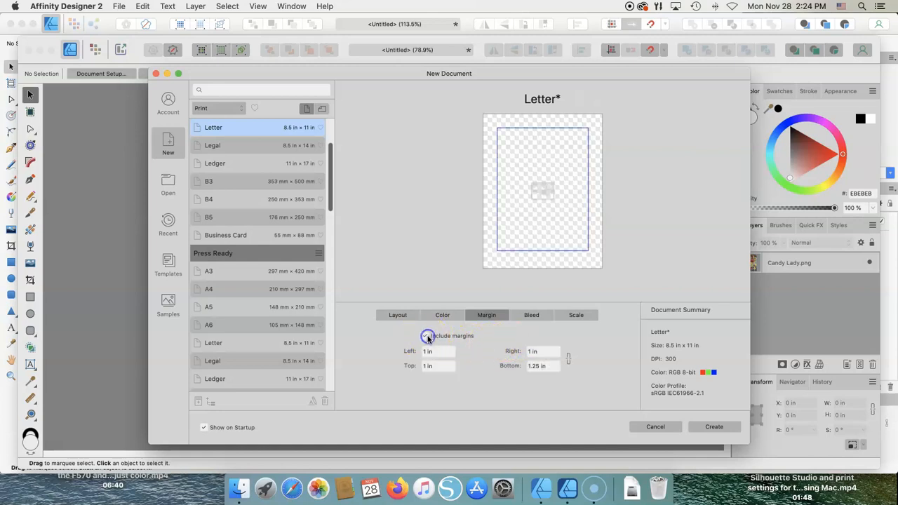
left_click(427, 337)
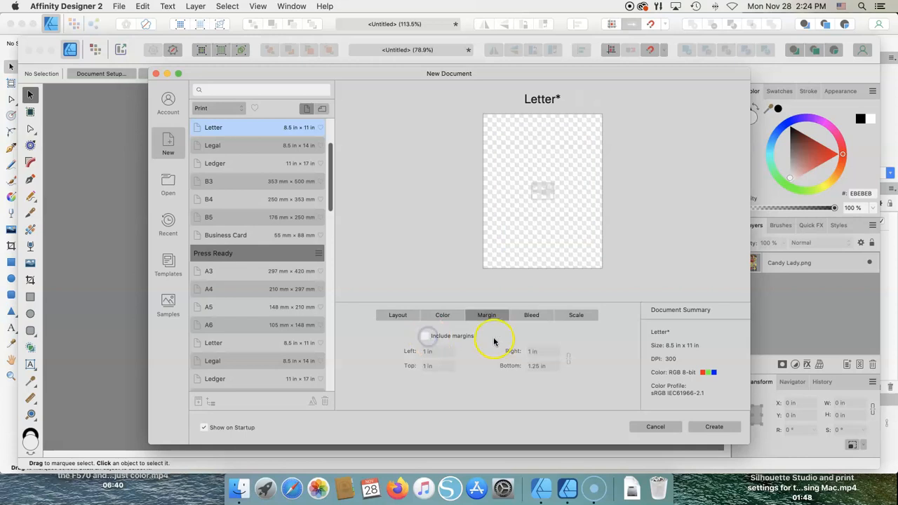
left_click(533, 316)
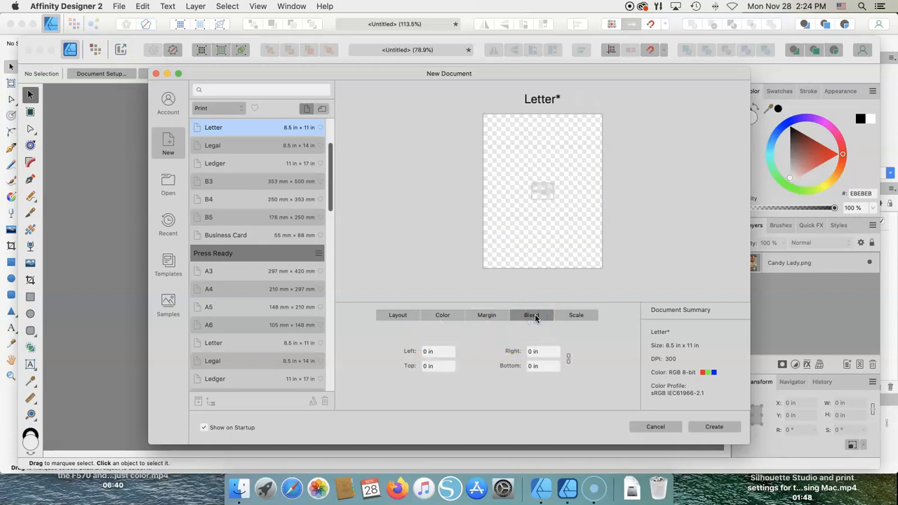
left_click(563, 317)
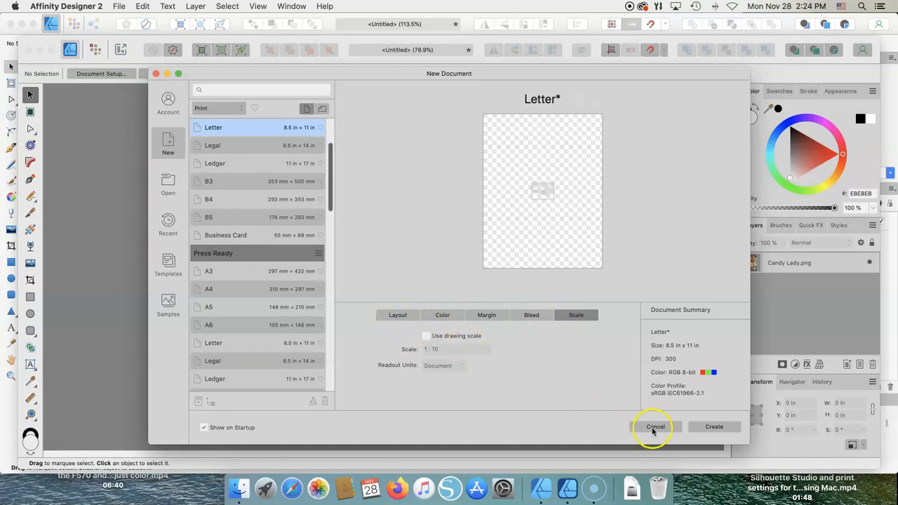
left_click(699, 429)
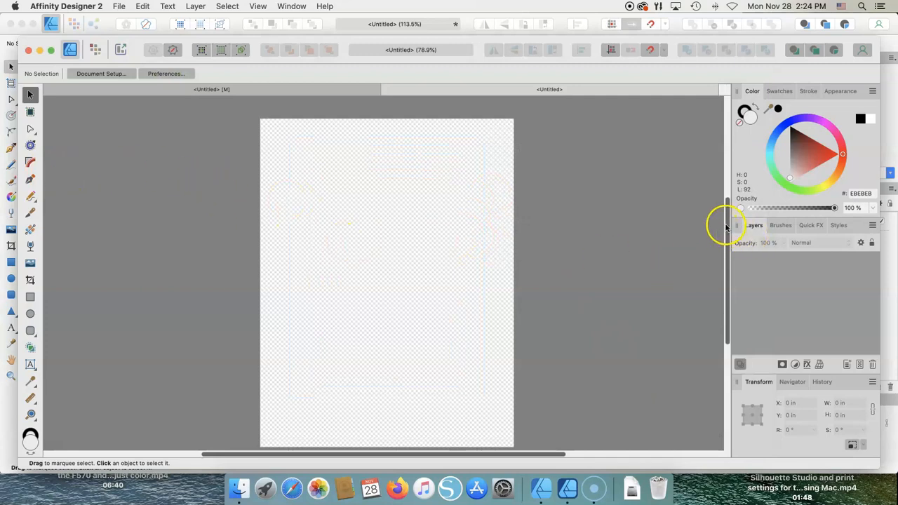
Step: Open the application preferences and examine the color profile settings
scroll(726, 229, "down", 2)
left_click_drag(731, 233, 730, 230)
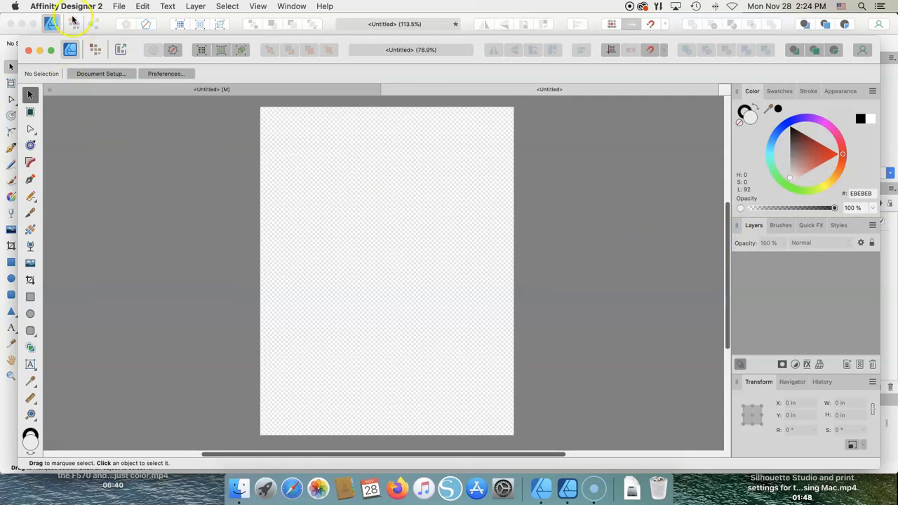
left_click(140, 6)
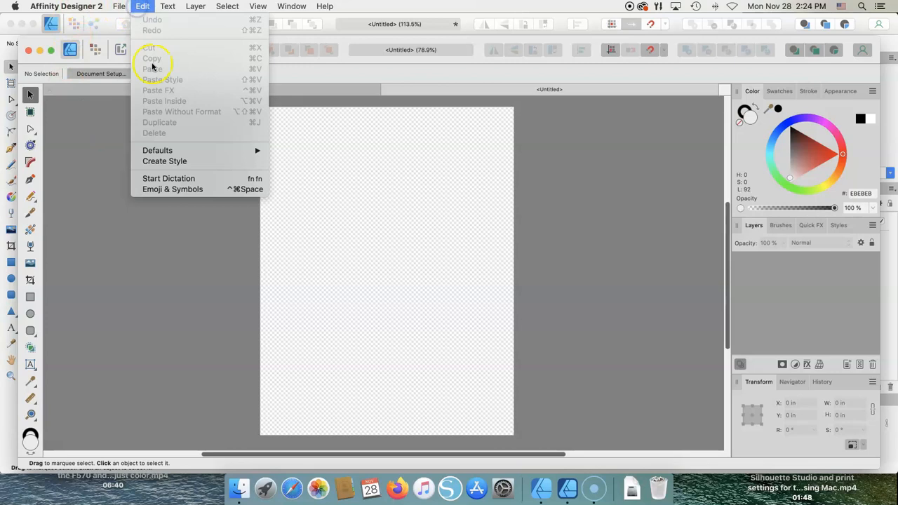
mouse_move(123, 7)
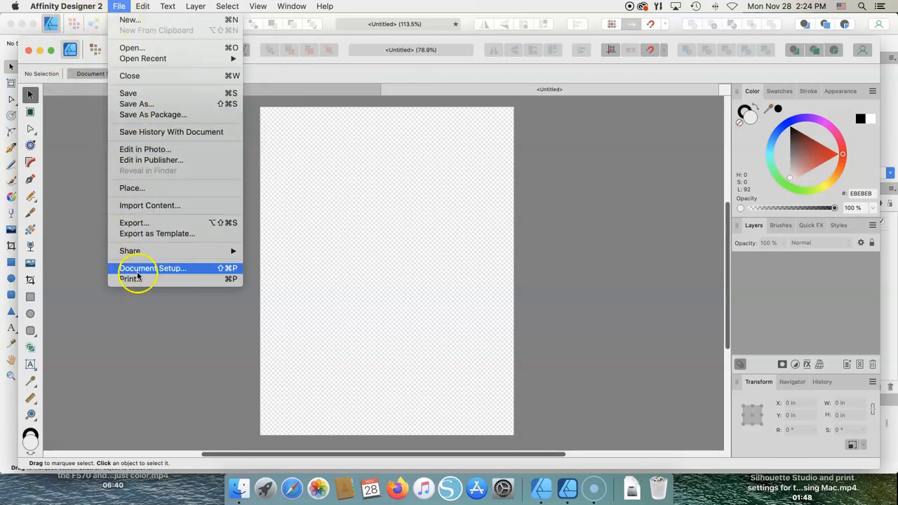
mouse_move(77, 9)
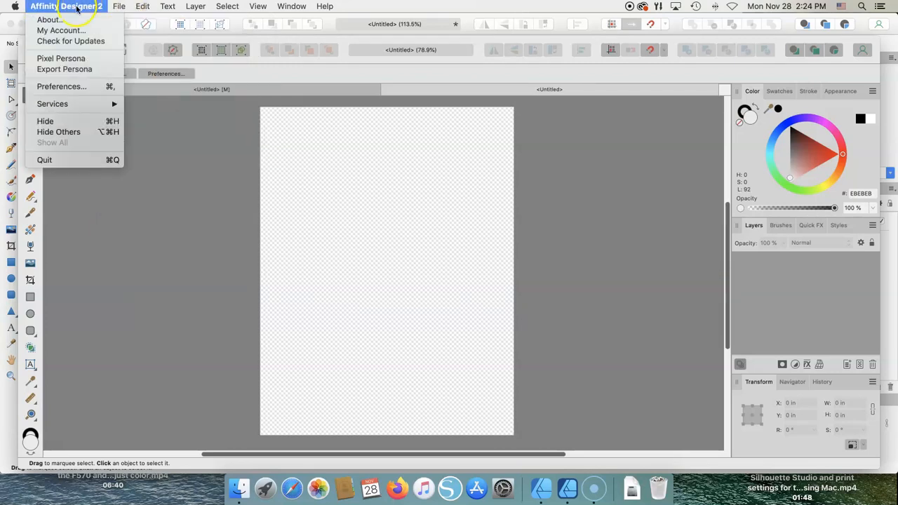
left_click(73, 86)
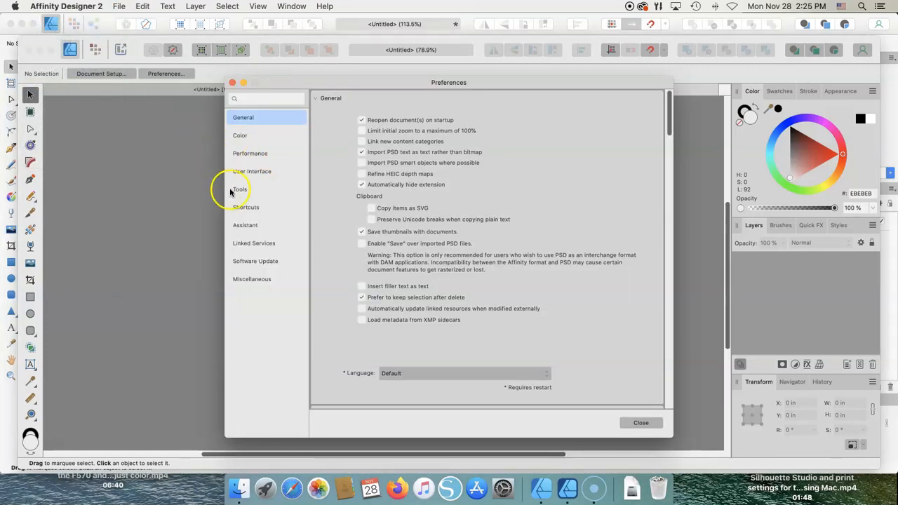
left_click(238, 137)
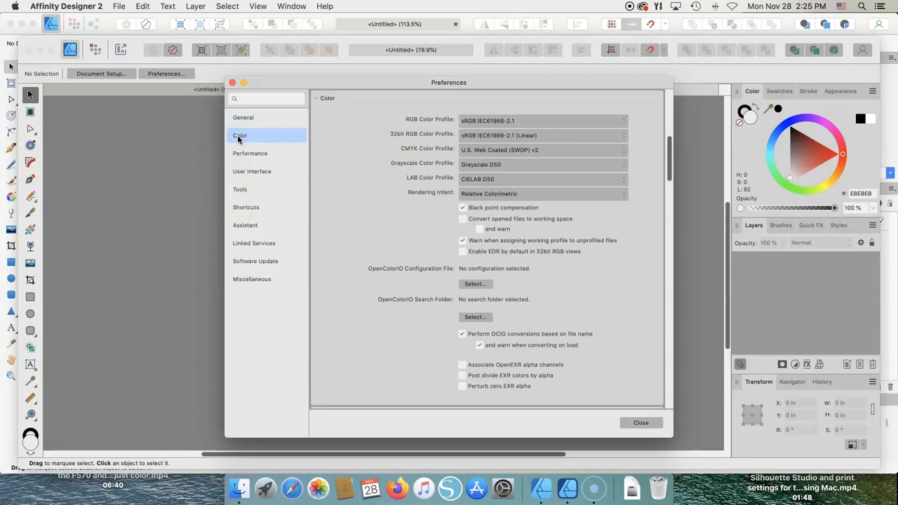
Step: Use the Light UI style in the user interface preferences and slightly darken the background gray level
left_click(245, 172)
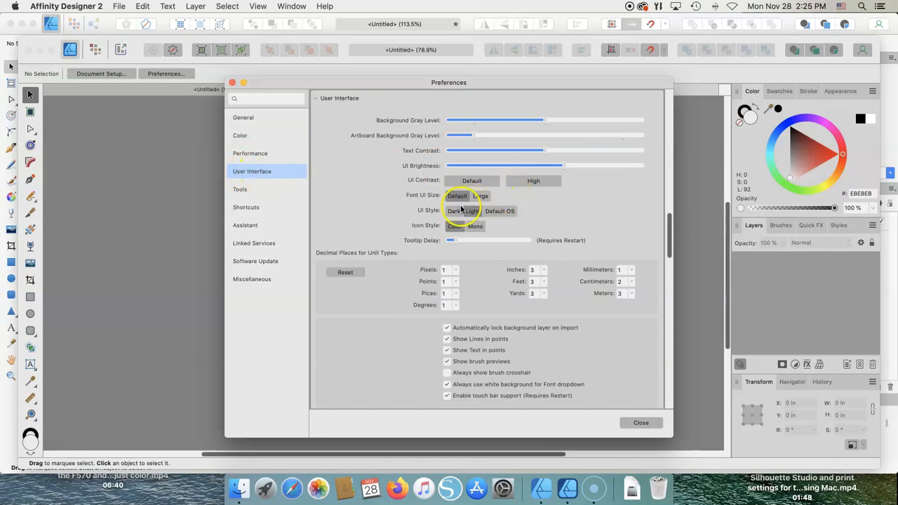
left_click(452, 212)
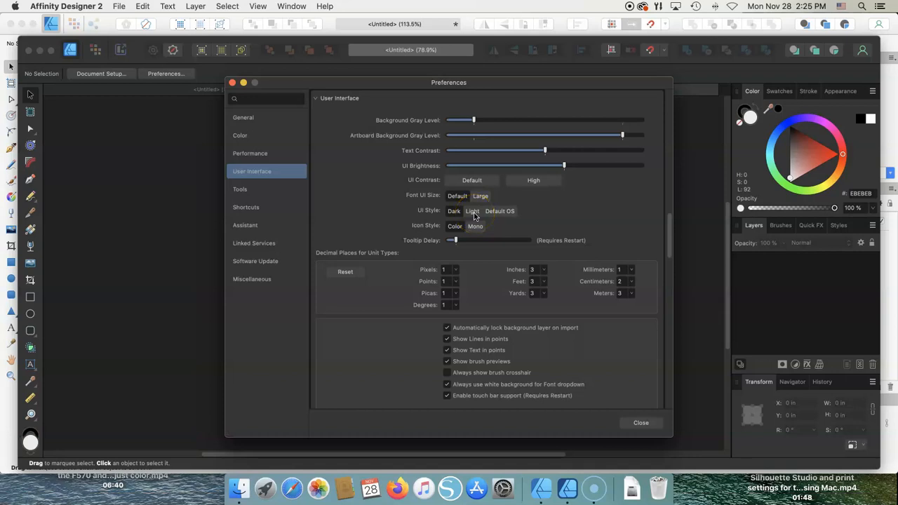
left_click(473, 212)
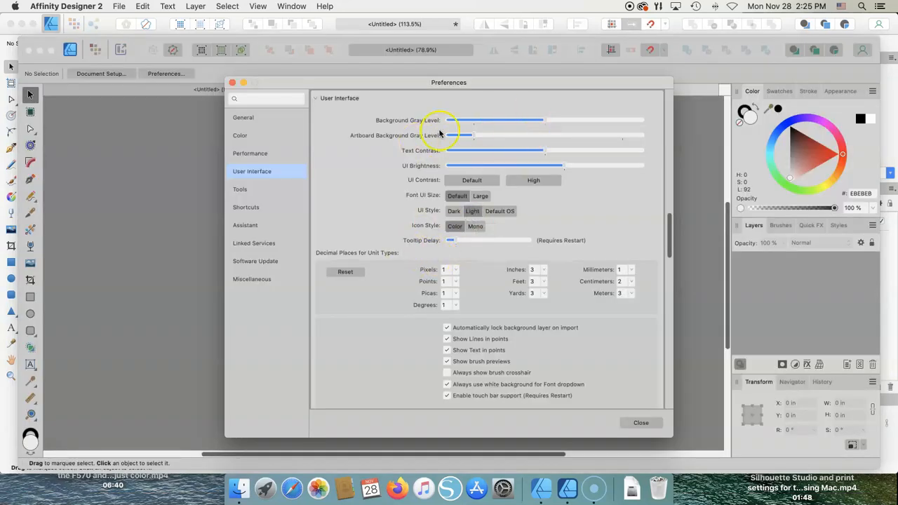
mouse_move(545, 121)
left_mouse_down()
mouse_move(513, 119)
mouse_move(551, 121)
mouse_move(515, 120)
mouse_move(548, 120)
mouse_move(531, 124)
left_mouse_up()
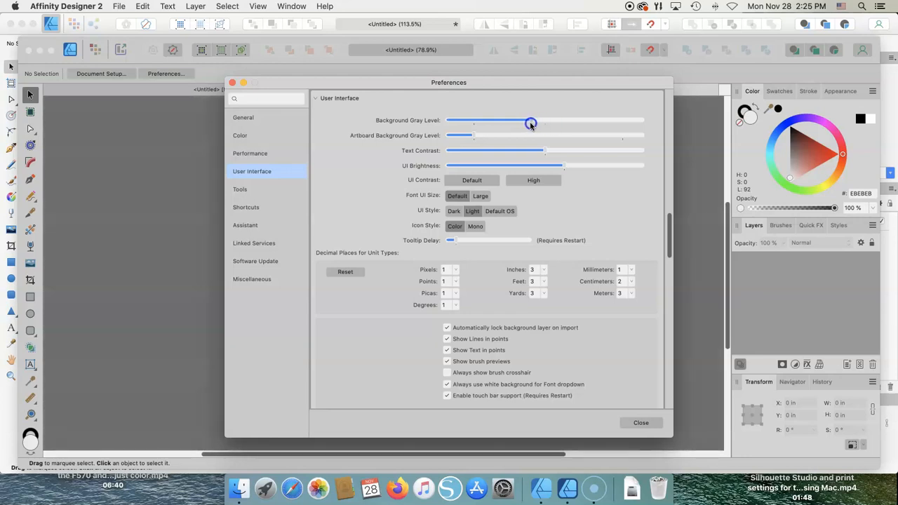
Step: Review the General and Color preferences and close the preferences
left_click(247, 119)
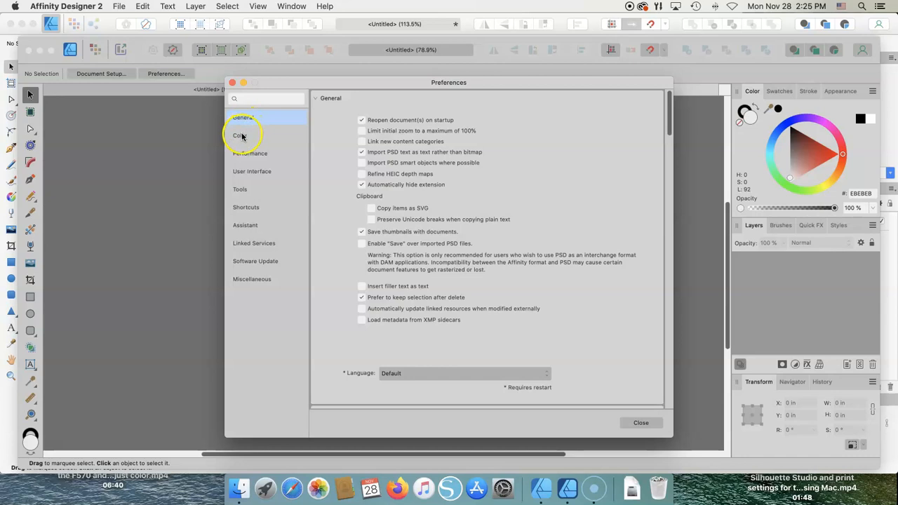
left_click(242, 135)
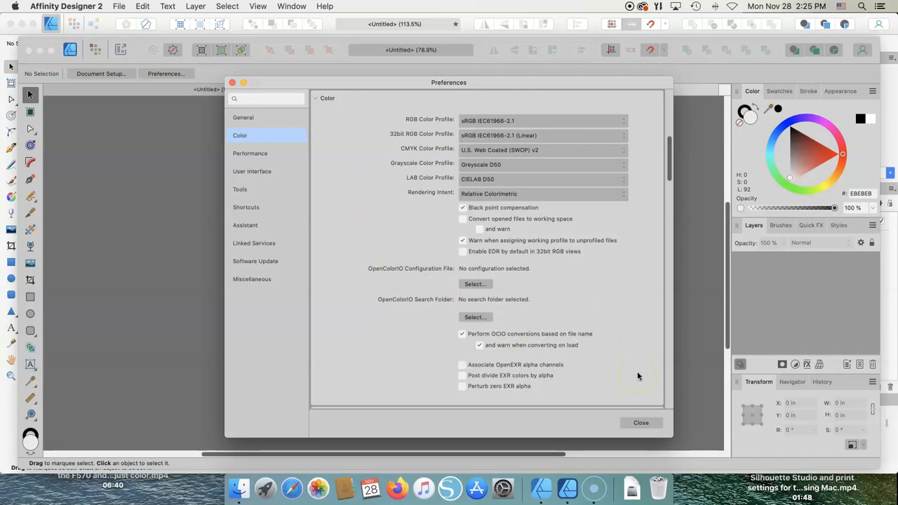
left_click(641, 424)
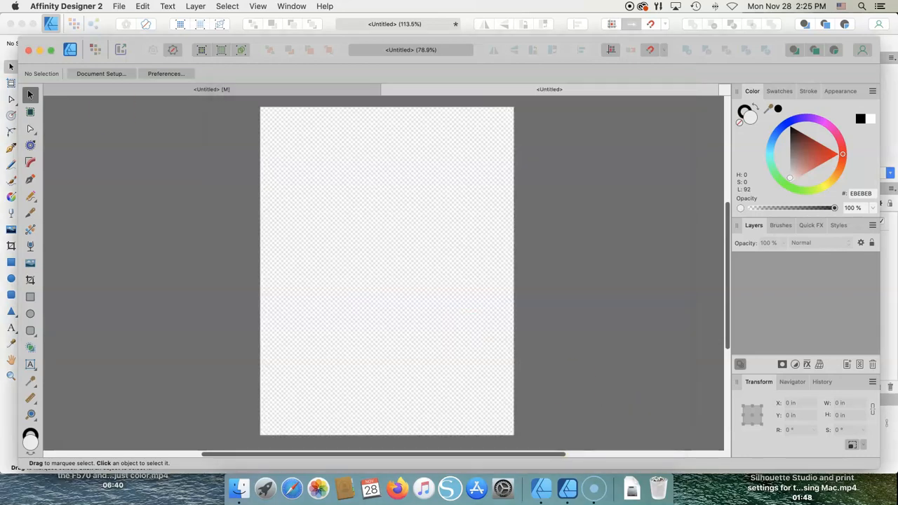
Step: Place 15.png from the Downloads folder at about 7.3 × 6.5 in and position it near the middle of the page
left_click(120, 7)
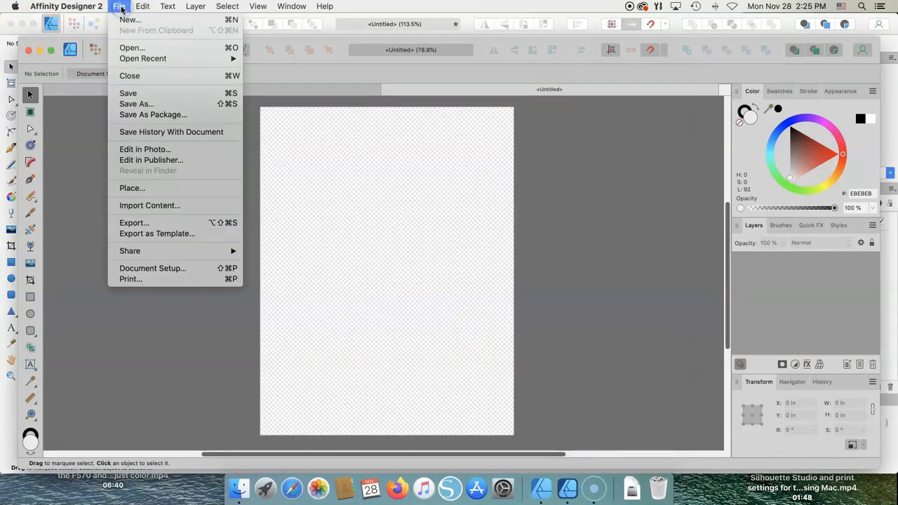
left_click(150, 188)
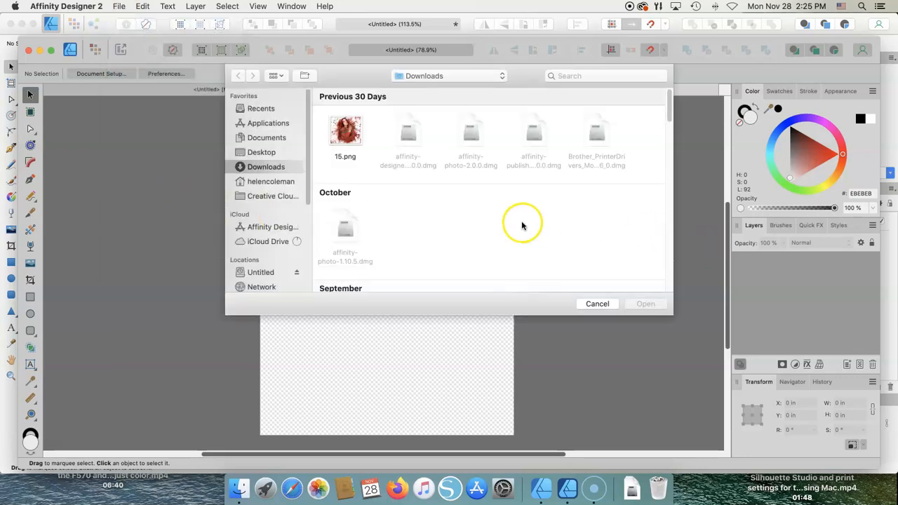
left_click(341, 133)
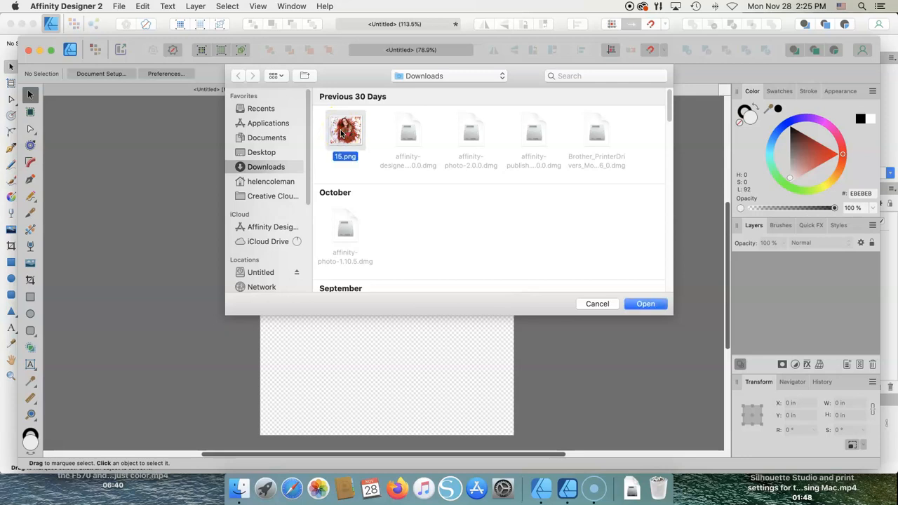
left_click(646, 303)
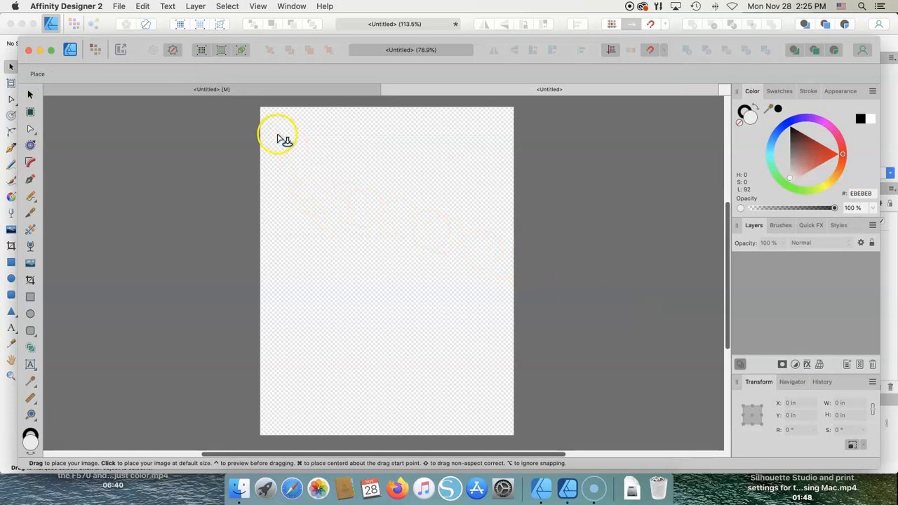
left_click_drag(274, 132, 460, 361)
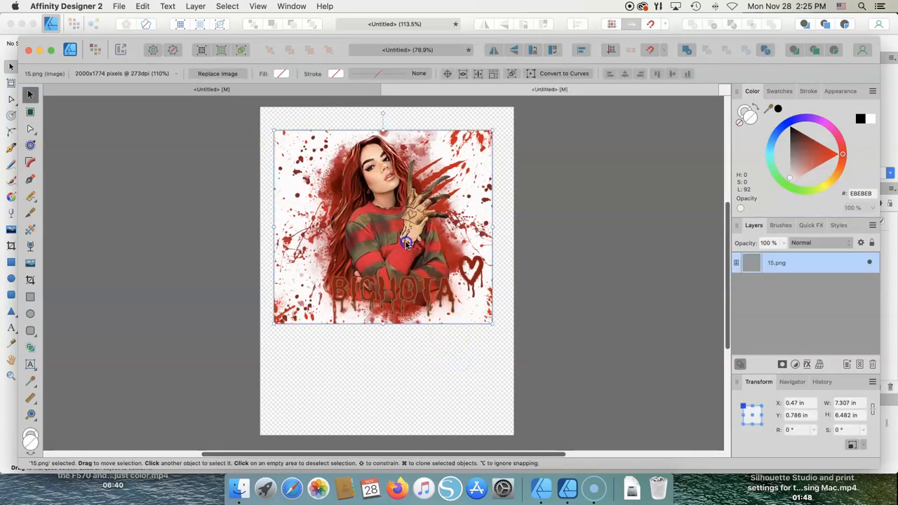
left_click(510, 241)
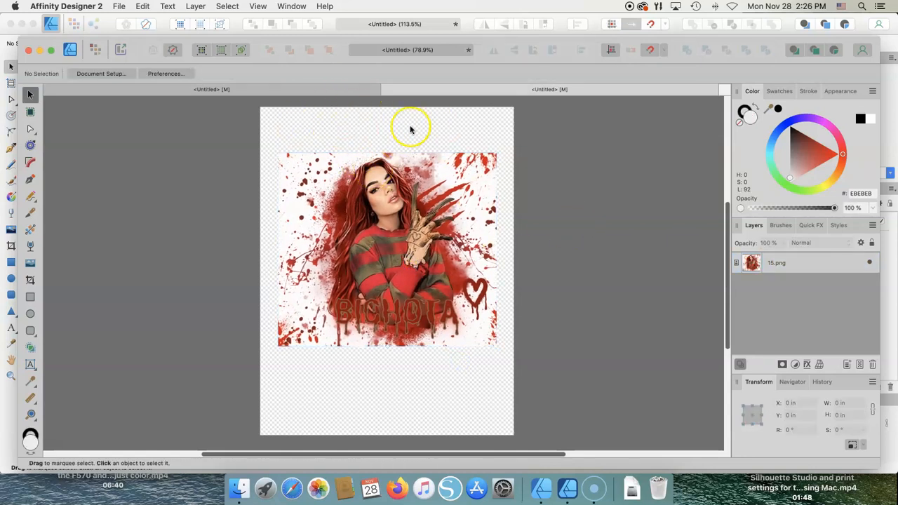
Step: Change the page orientation from portrait to landscape in the document setup
left_click(117, 6)
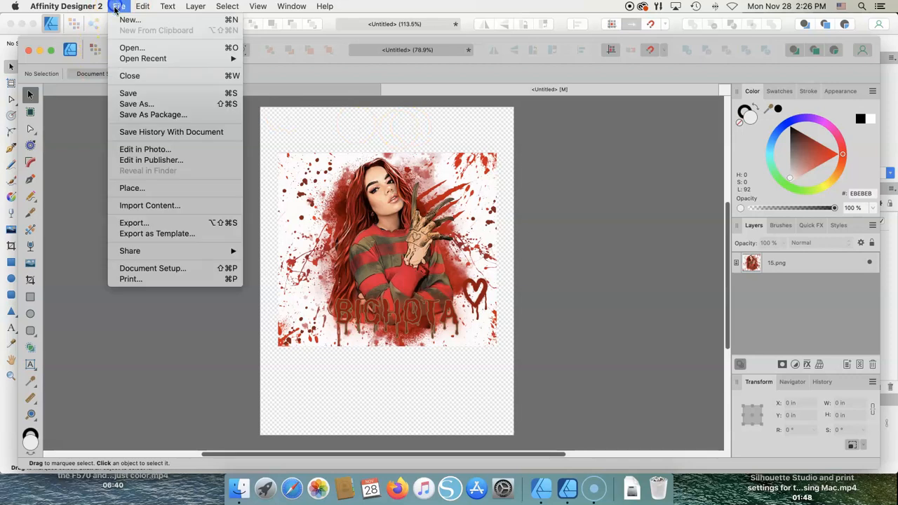
left_click(235, 268)
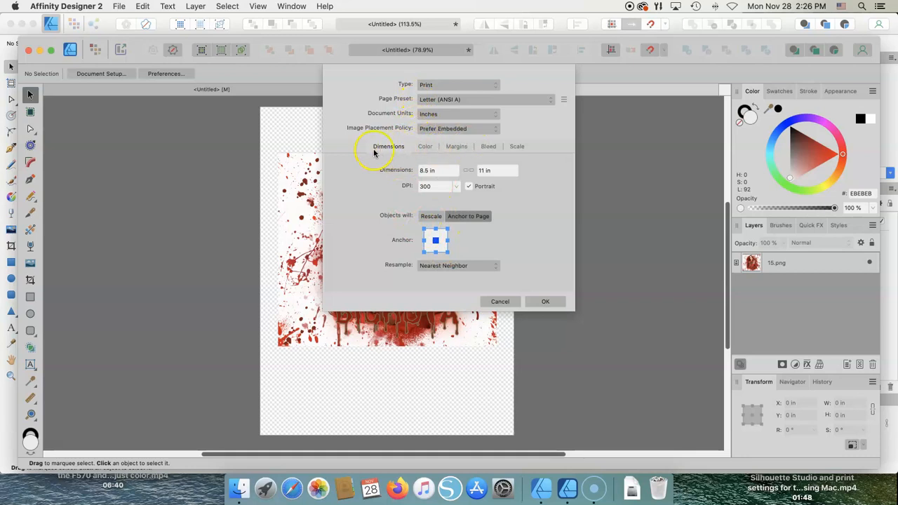
left_click(469, 187)
left_click(546, 306)
Step: Reposition the 15.png image on the landscape page and enlarge it slightly, leaving it deselected
left_click_drag(421, 211, 413, 228)
left_click(632, 198)
left_click(410, 220)
left_click_drag(515, 148, 541, 154)
left_click(630, 155)
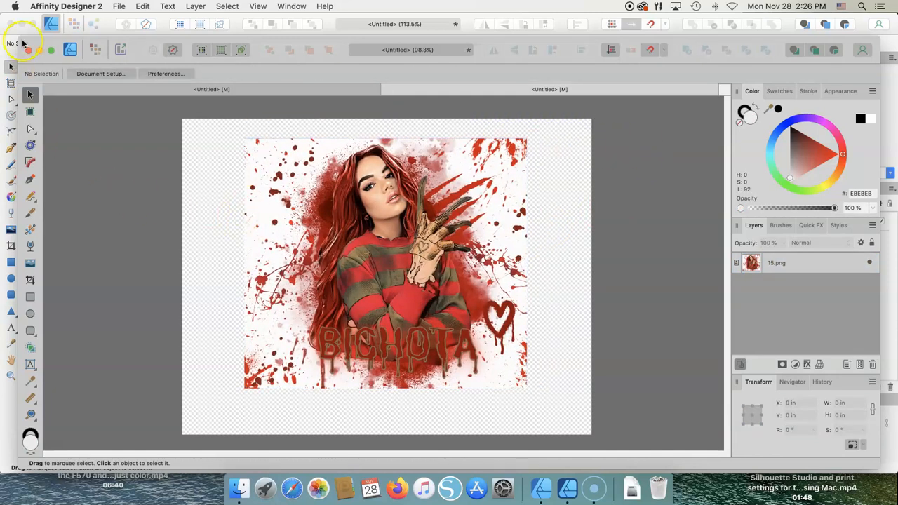
Step: Start printing the document and choose the Epson F170 Sub printer with the detailed print settings shown
left_click(116, 8)
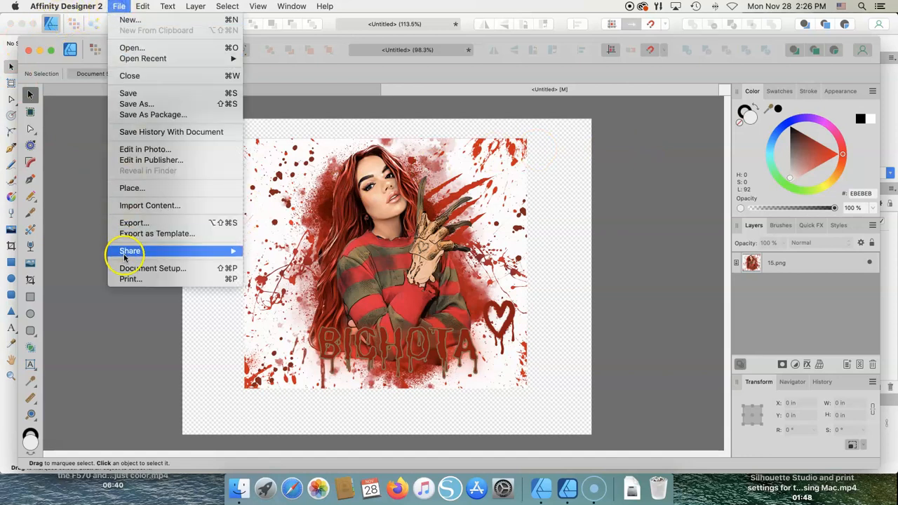
mouse_move(124, 251)
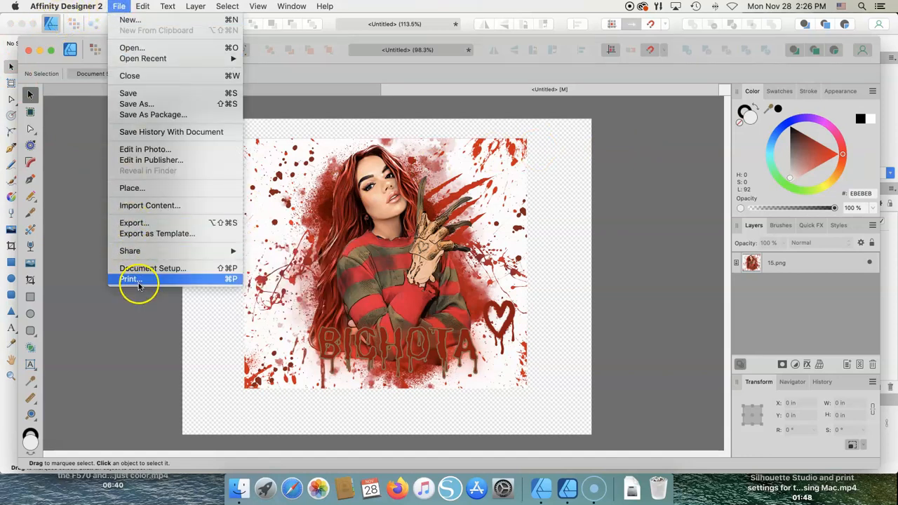
left_click(137, 281)
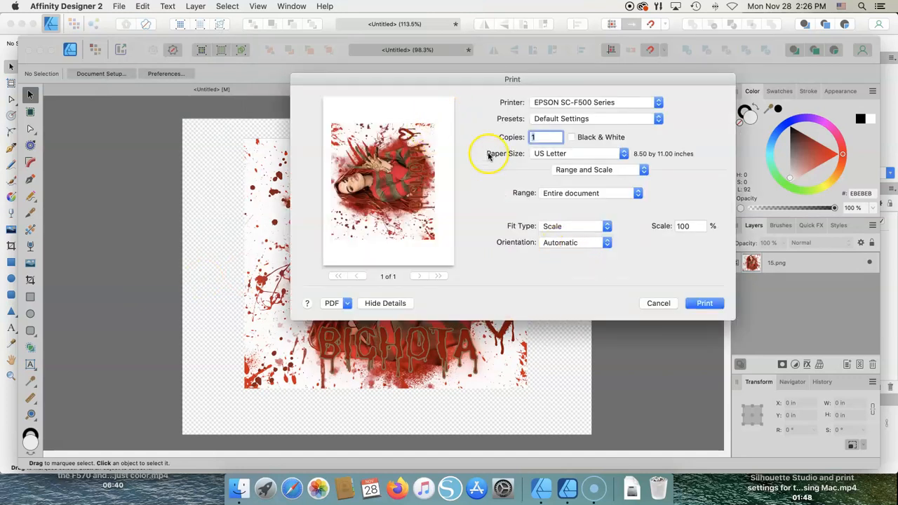
left_click(658, 103)
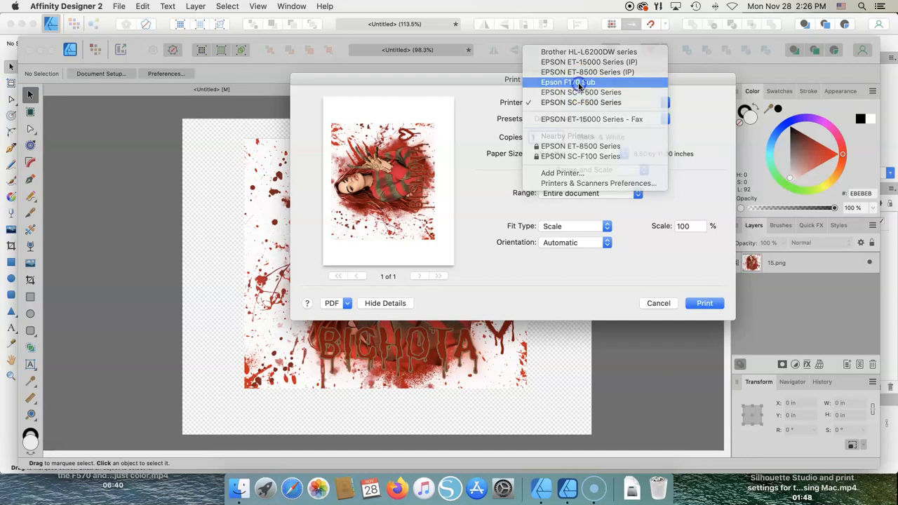
left_click(580, 83)
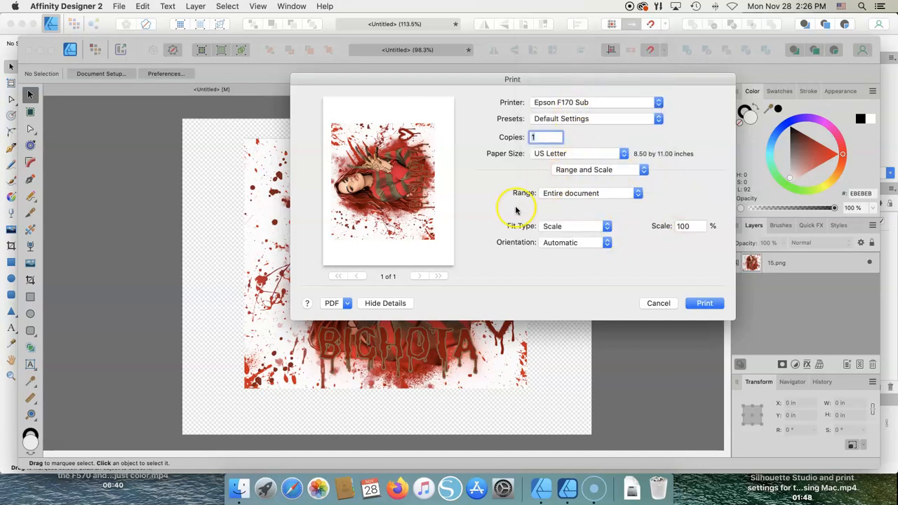
left_click(385, 303)
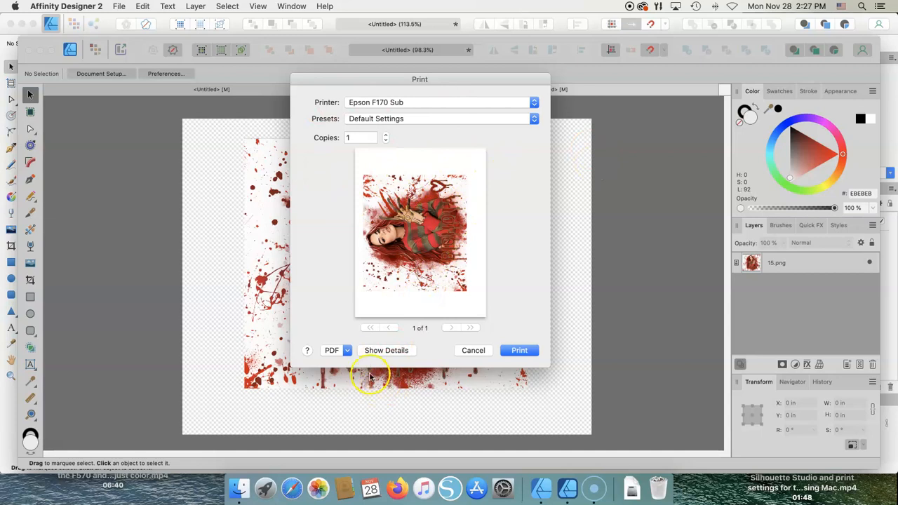
left_click(375, 351)
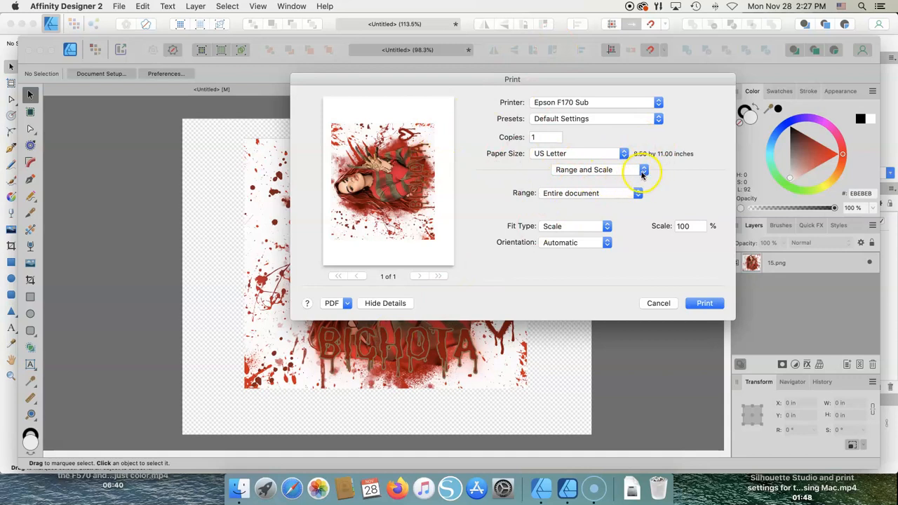
Step: Set the print fit type to Fit to Printable and review the document layout, bleed and marks, and page layout options
left_click(607, 227)
left_click(581, 237)
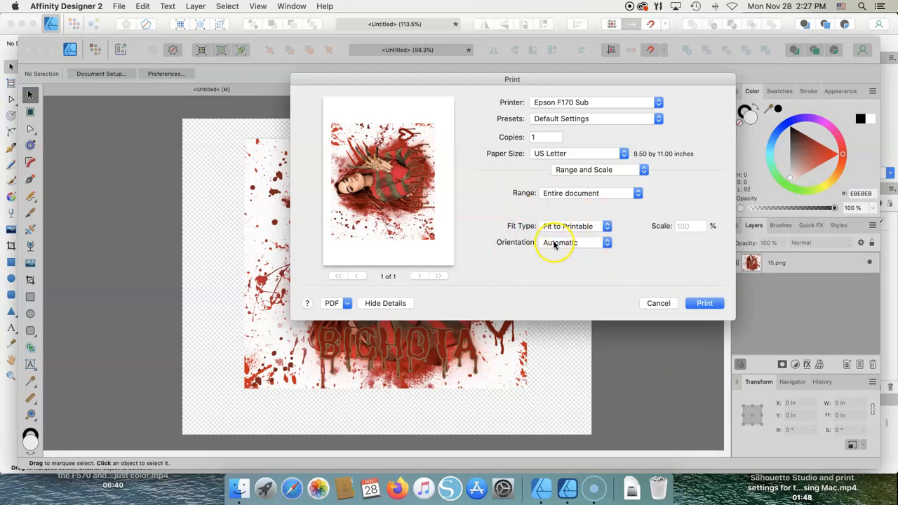
left_click(644, 172)
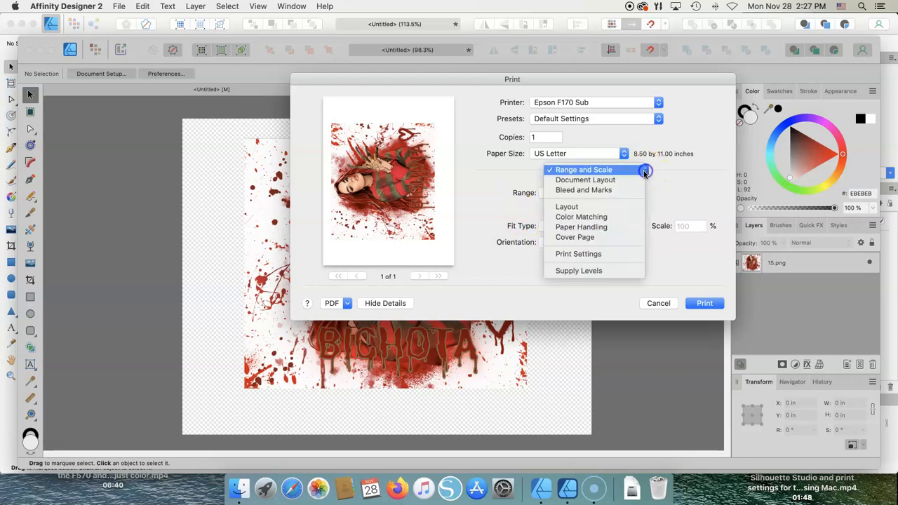
left_click(608, 181)
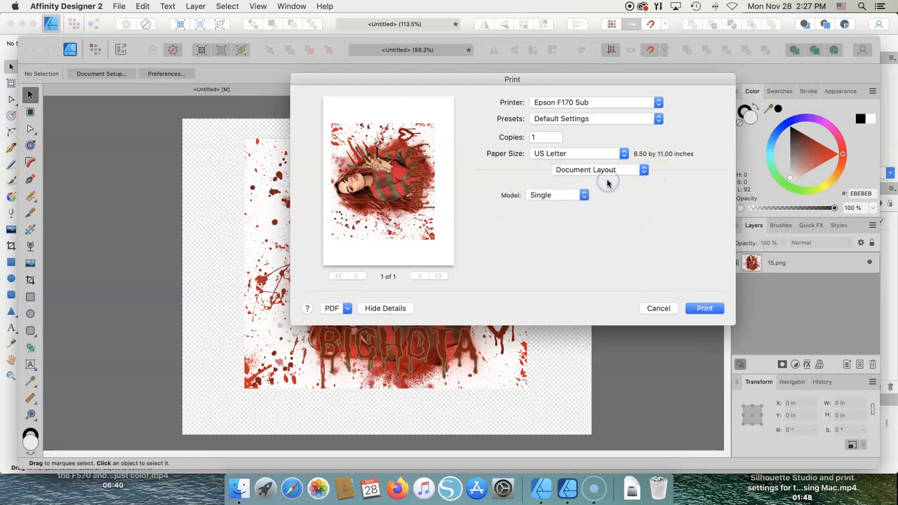
left_click(643, 173)
left_click(619, 181)
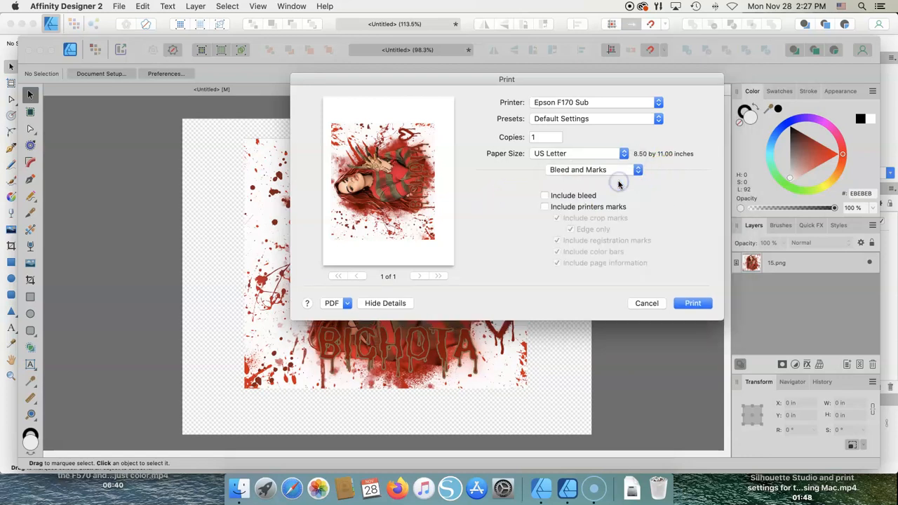
left_click(637, 172)
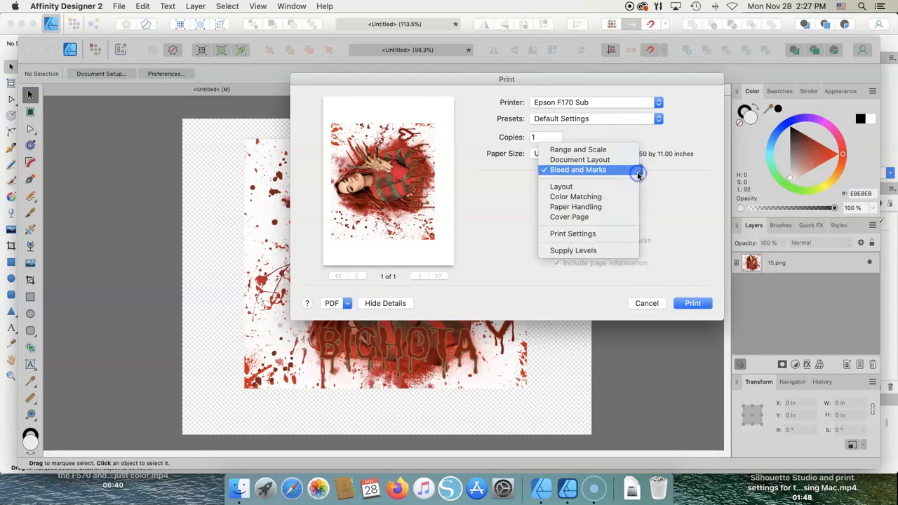
left_click(590, 190)
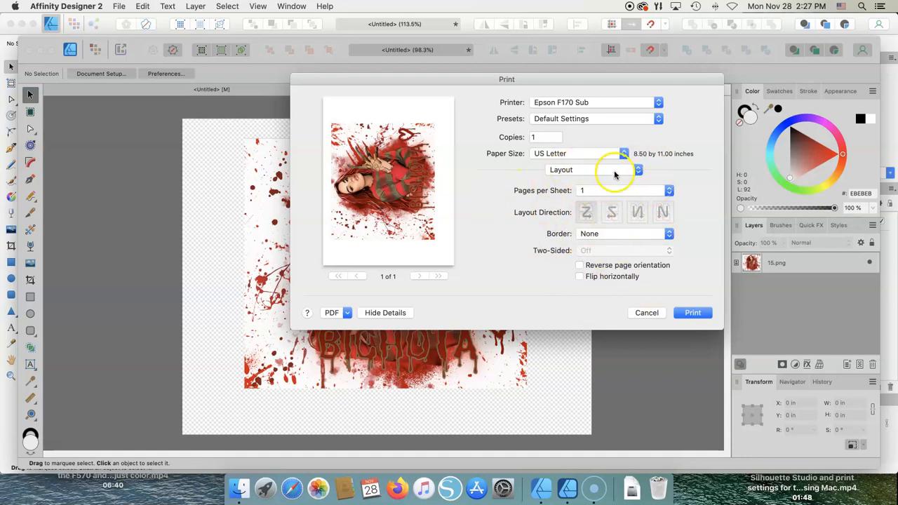
Step: Set the print color matching to ColorSync with the Epson SC-F100 Series GeneralPurpose(Textile) profile
left_click(637, 172)
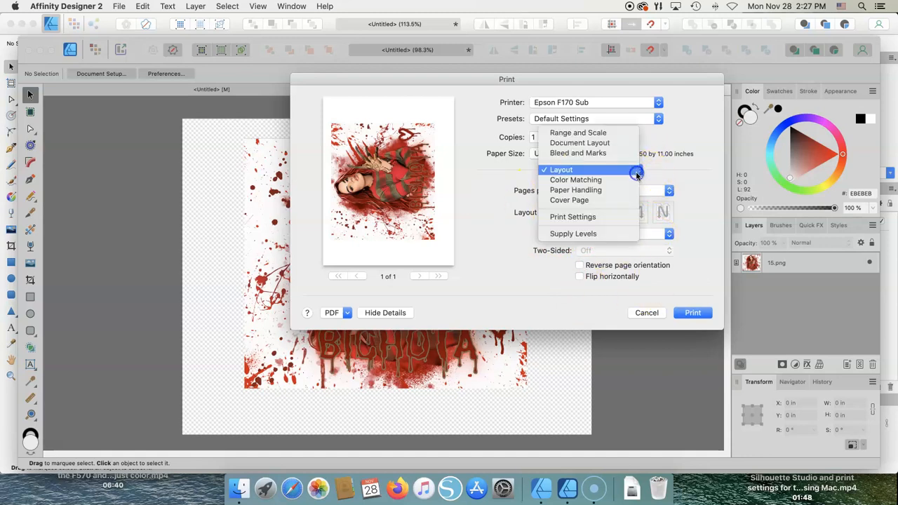
left_click(610, 180)
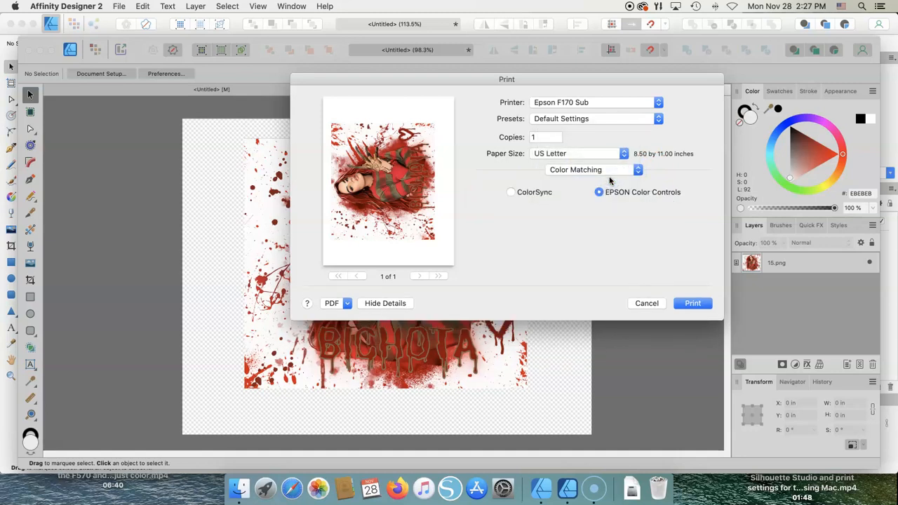
left_click(511, 193)
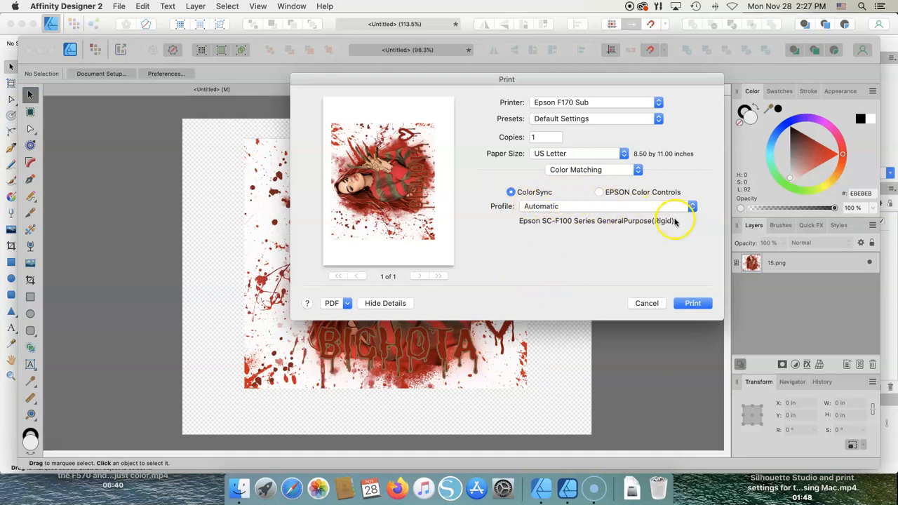
left_click(692, 208)
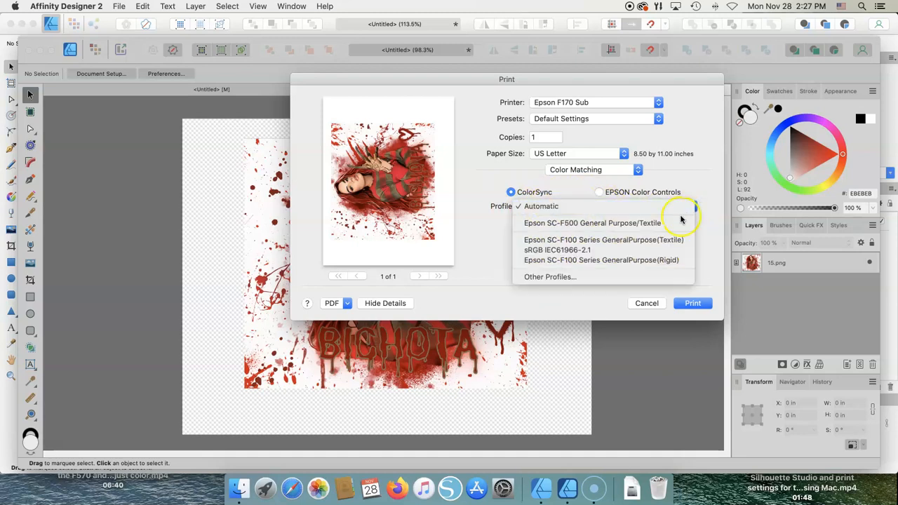
left_click(628, 241)
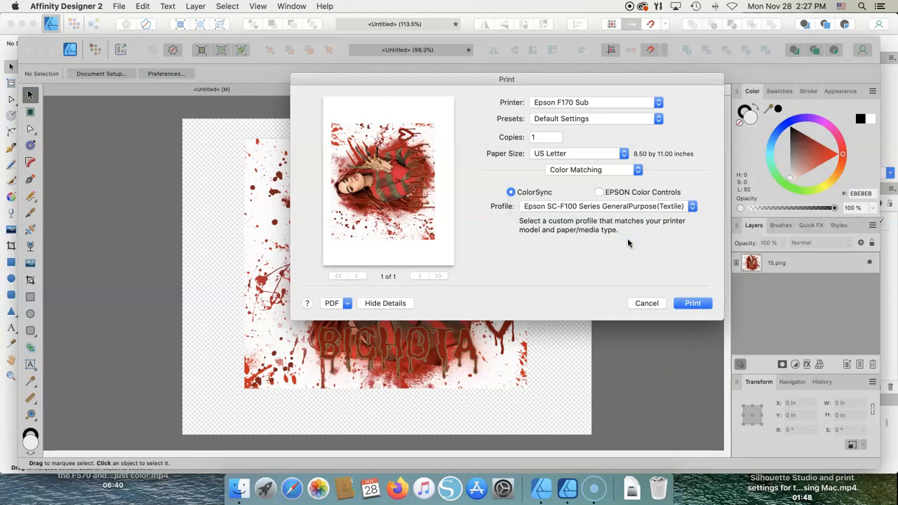
Step: Check the paper handling options and set the media type to DS Transfer Multi Use/Textile
left_click(637, 170)
left_click(609, 180)
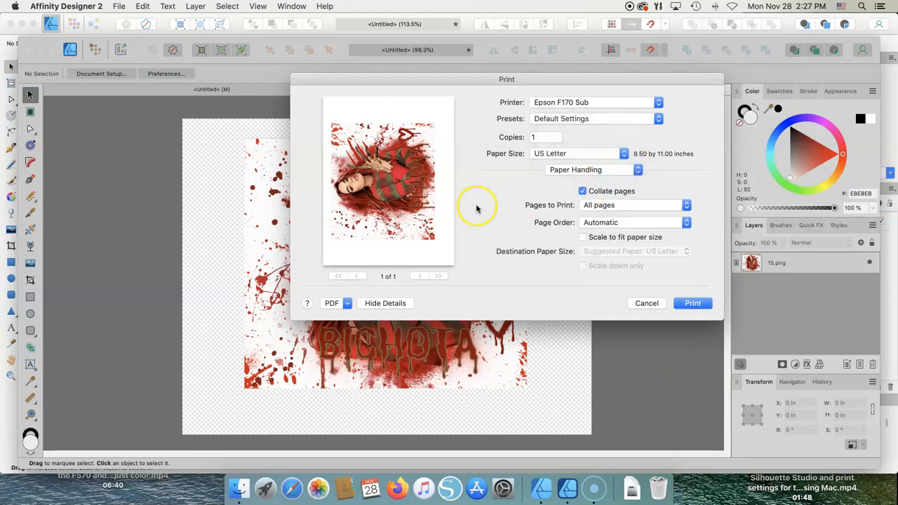
left_click(638, 170)
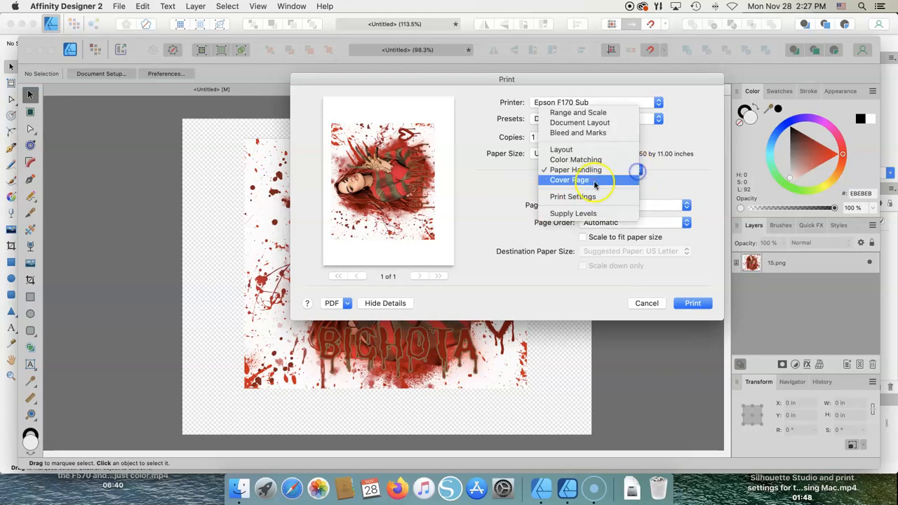
left_click(574, 197)
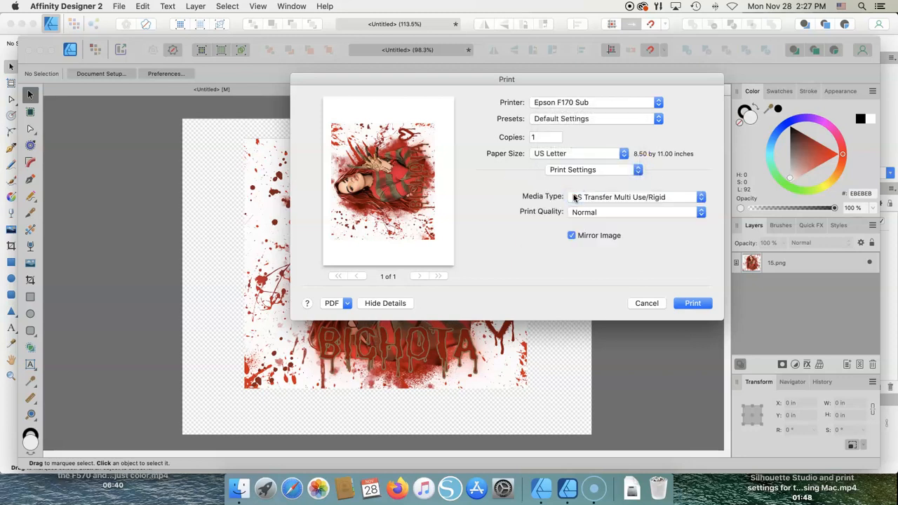
left_click(699, 199)
left_click(671, 208)
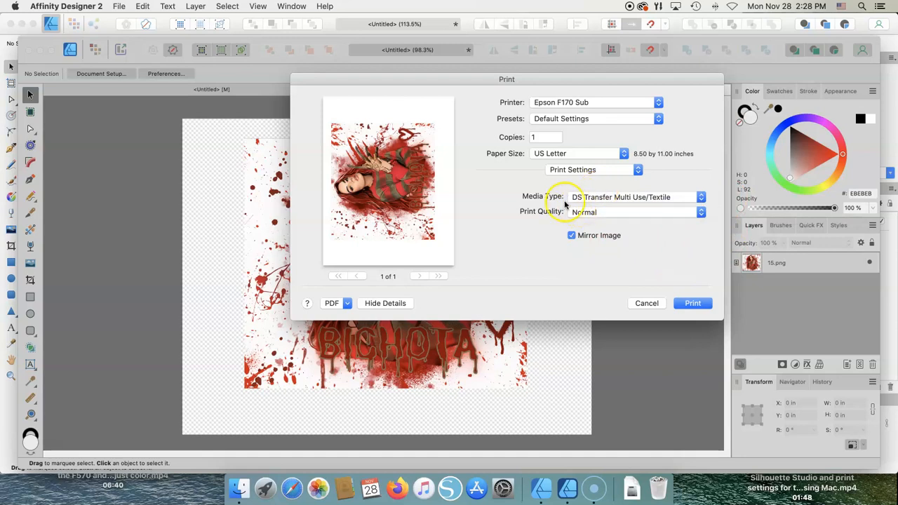
Step: Recheck the color matching profile and set the print quality to Fine, cancelling the print at the end
left_click(639, 170)
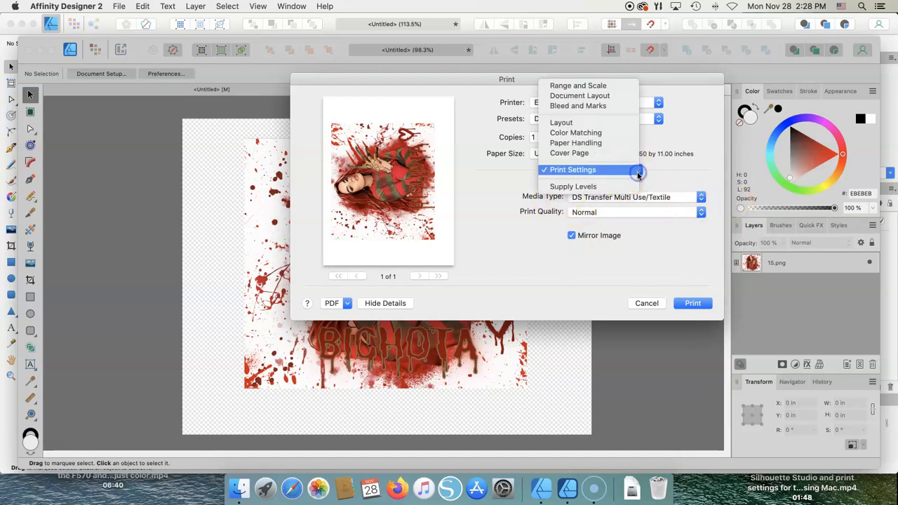
left_click(567, 133)
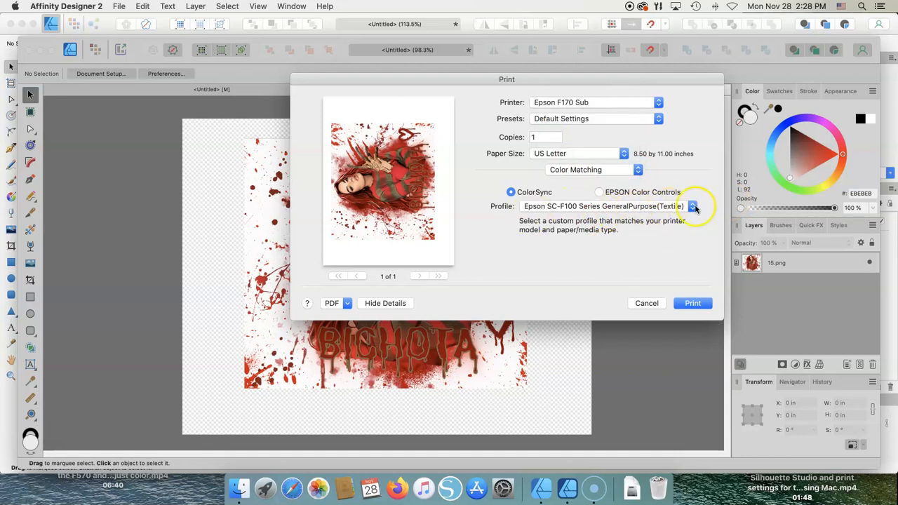
left_click(639, 176)
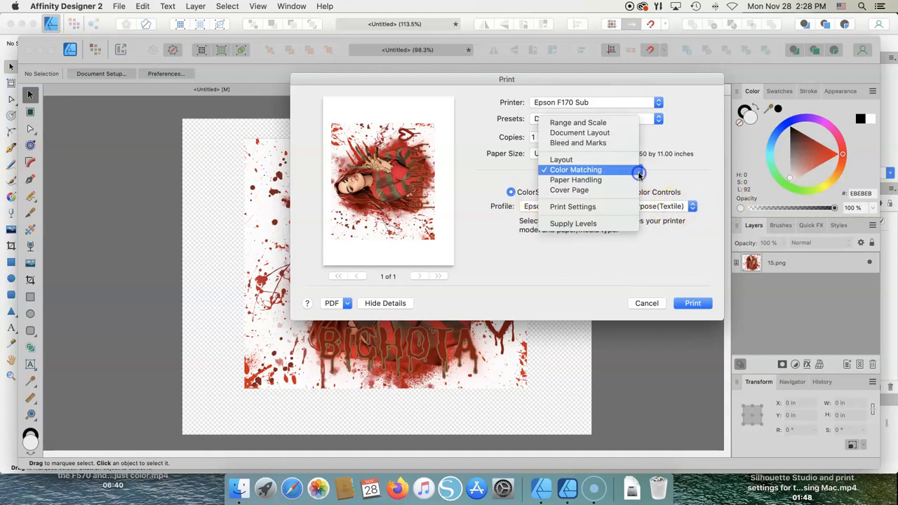
left_click(606, 208)
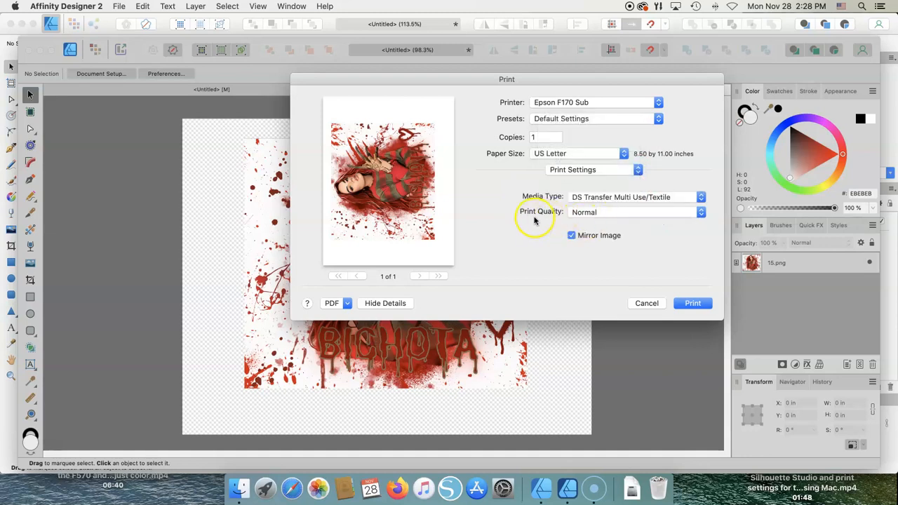
left_click(695, 219)
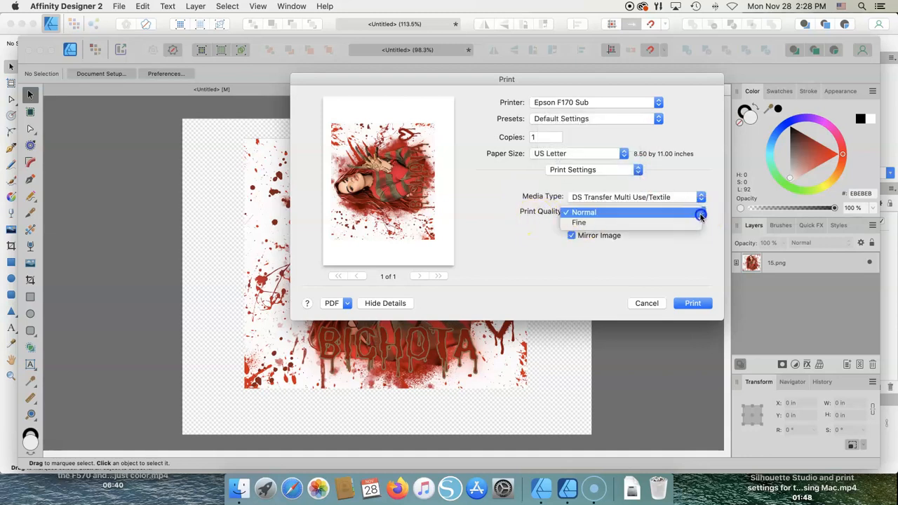
left_click(591, 223)
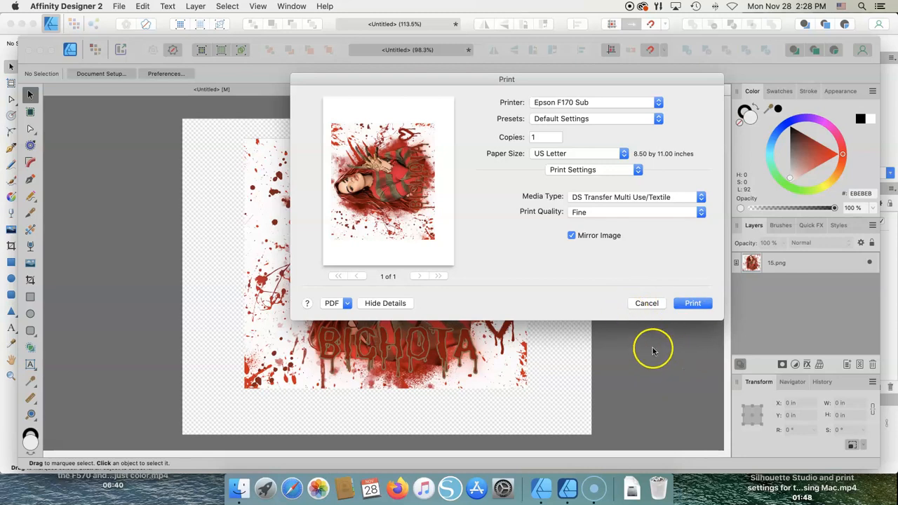
left_click(645, 304)
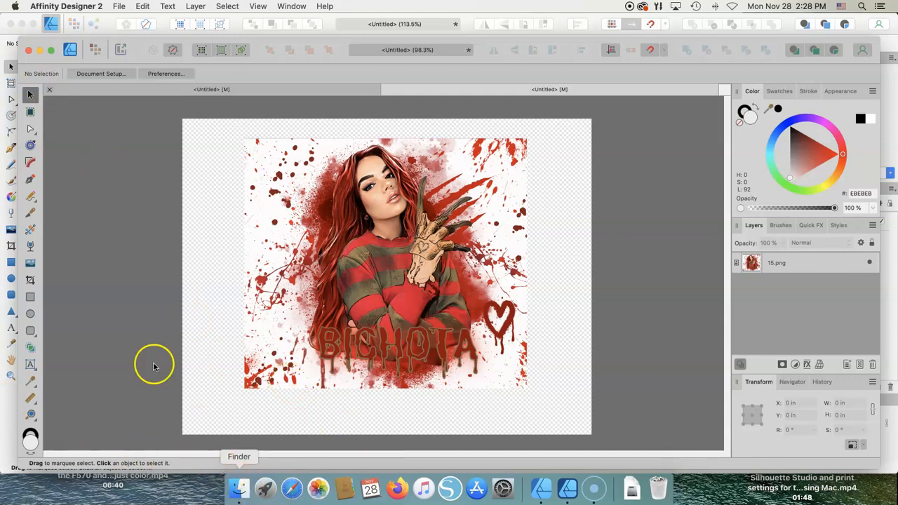
Step: Switch to System Preferences and examine the Epson F170 Sub printer's driver details and options without changing them, closing the preferences when done
left_click(14, 6)
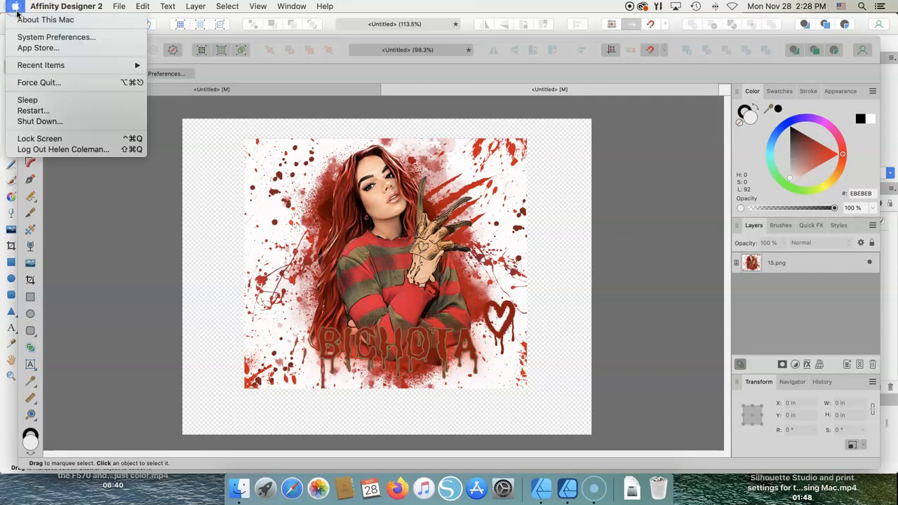
left_click(63, 41)
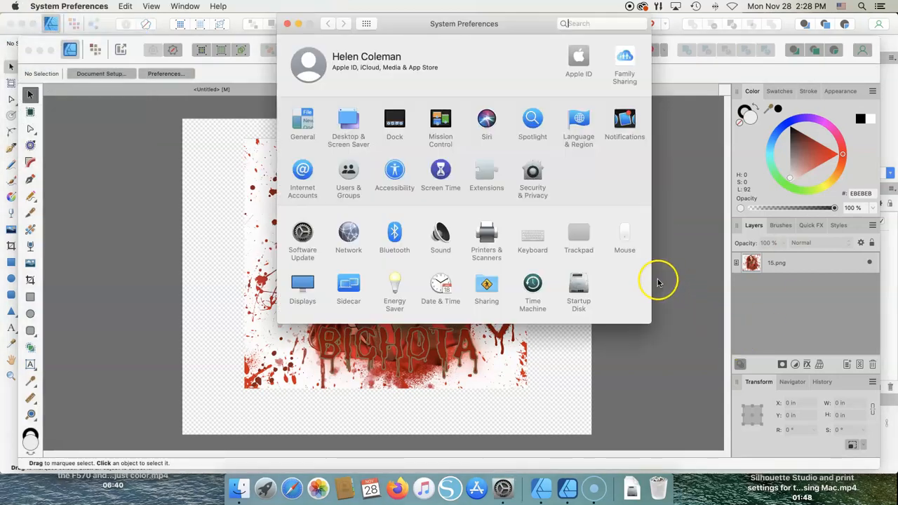
left_click(488, 253)
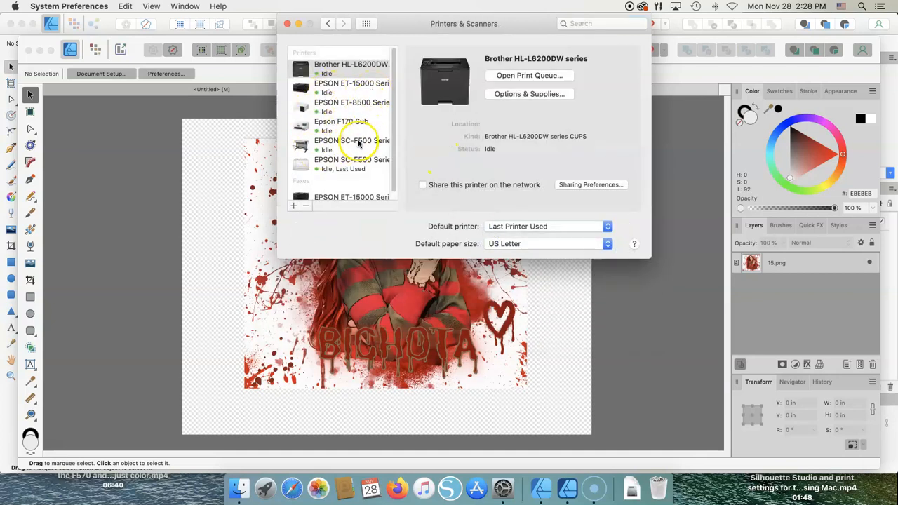
left_click(344, 123)
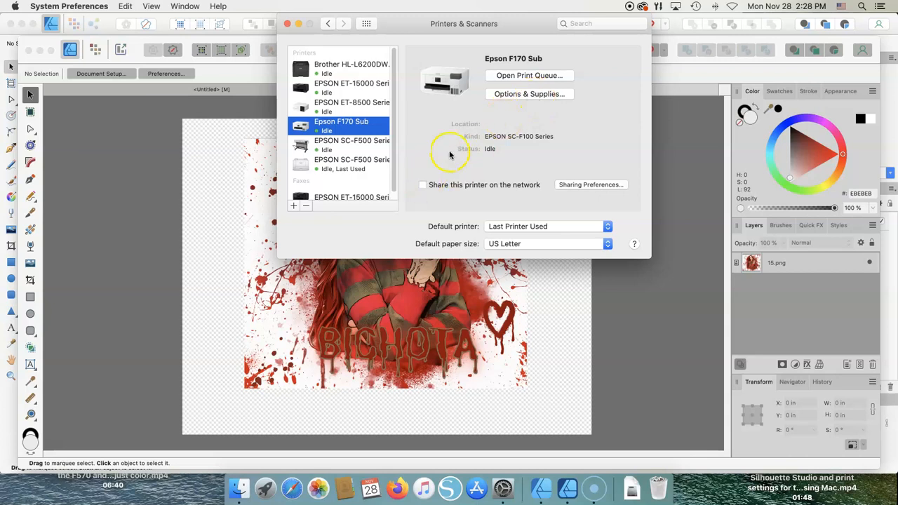
left_click(520, 96)
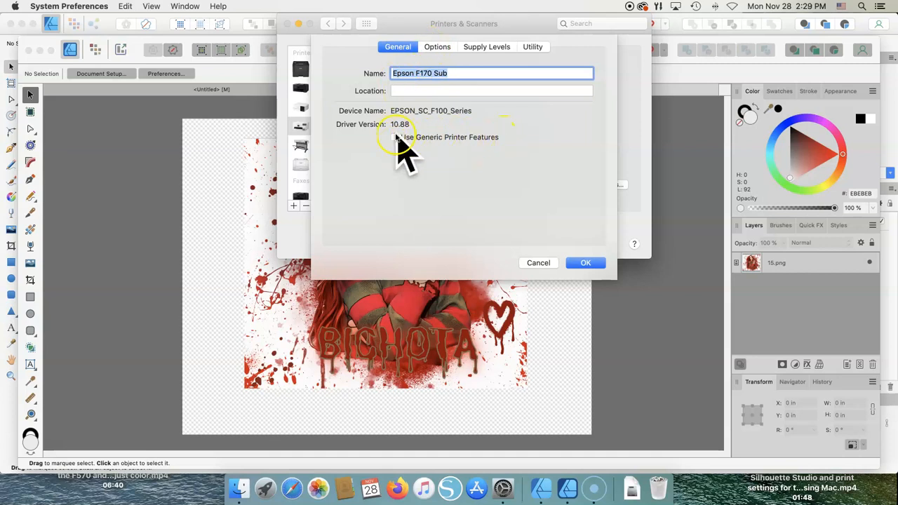
left_click(440, 47)
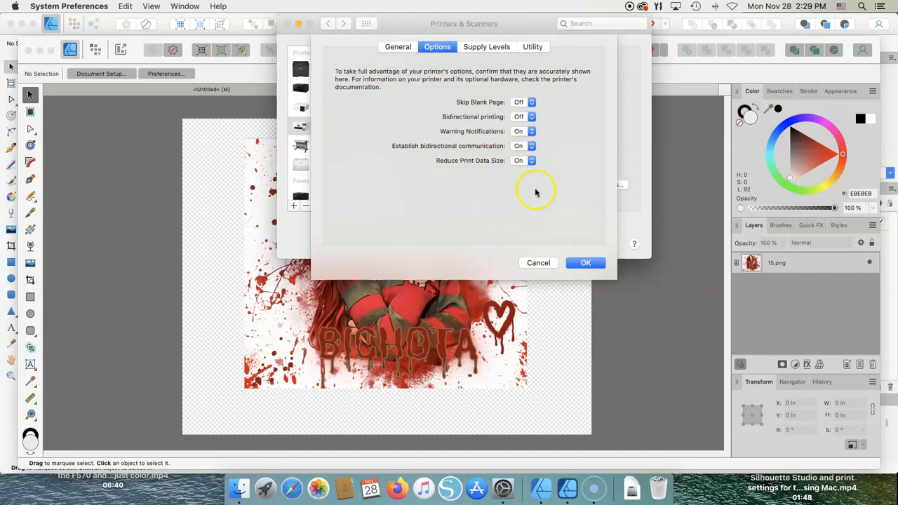
left_click(542, 262)
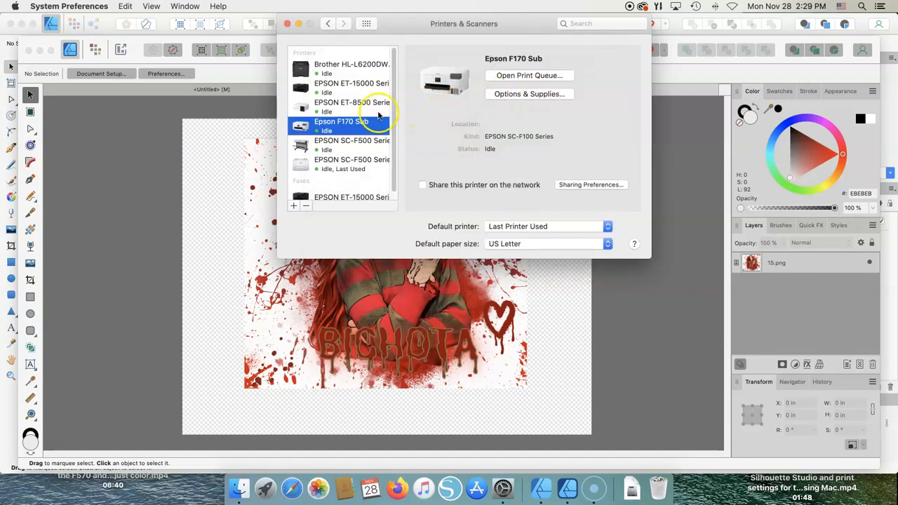
left_click(529, 96)
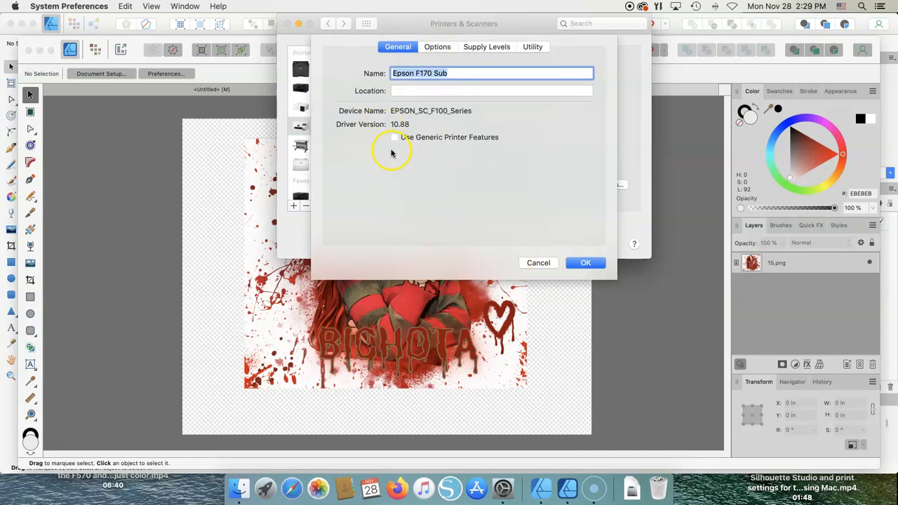
left_click(539, 264)
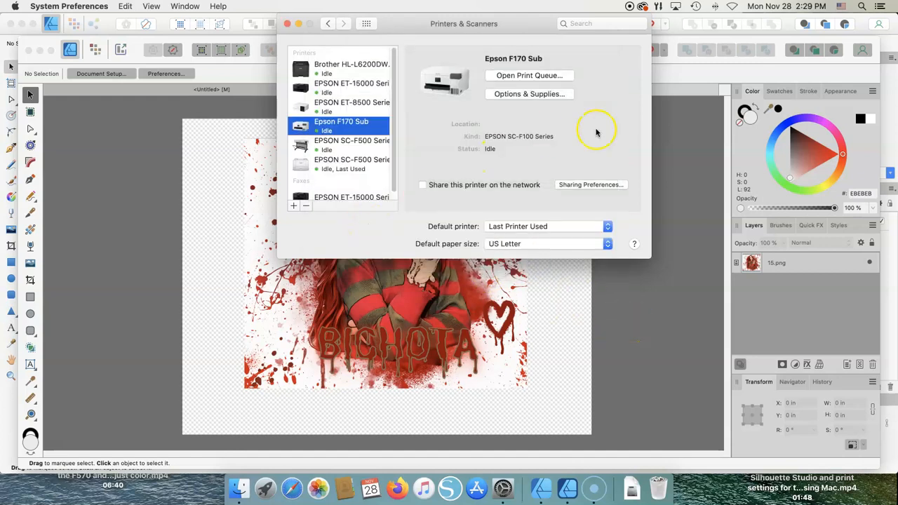
left_click(287, 23)
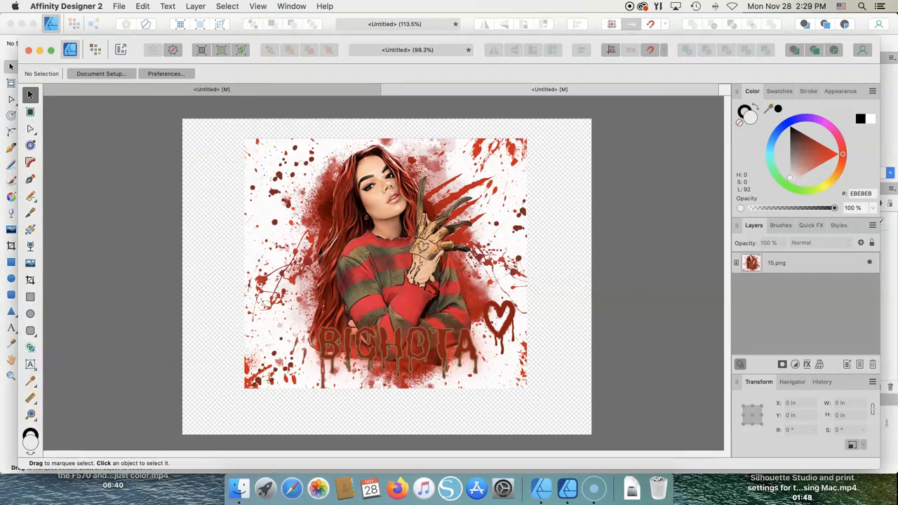